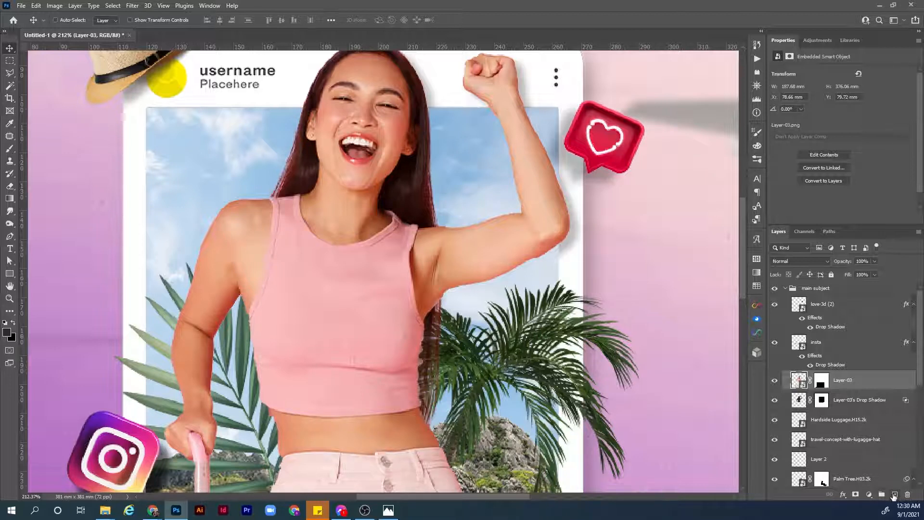
Create a new layer above the woman's layer and fill it with pure black.
click(895, 494)
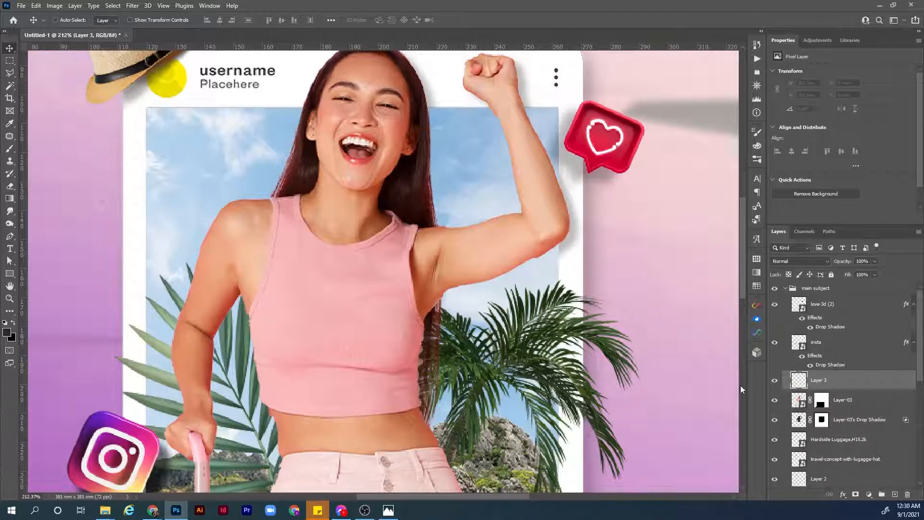
click(7, 332)
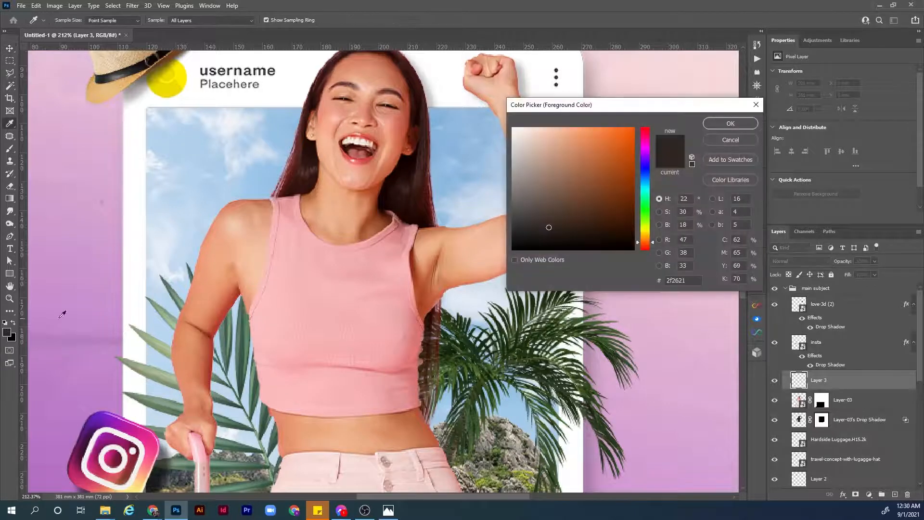
drag(547, 227, 513, 249)
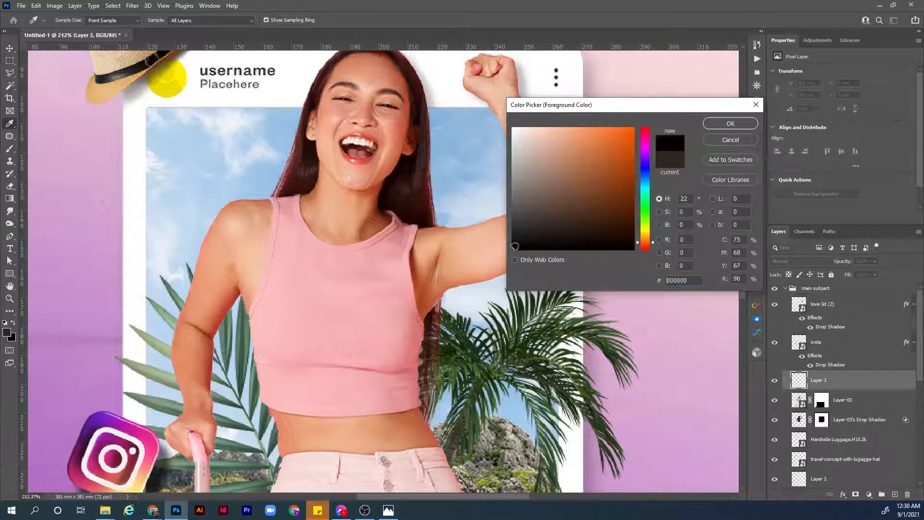
click(726, 124)
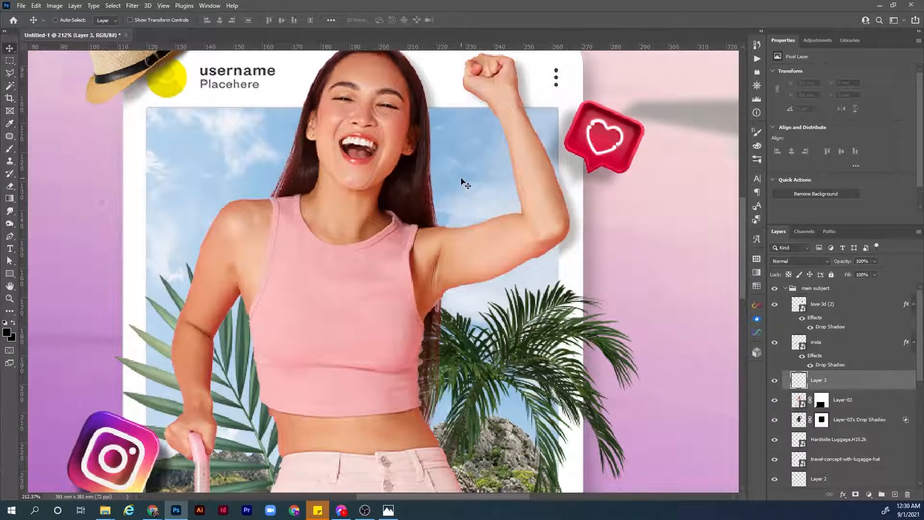
key(alt+BackSpace)
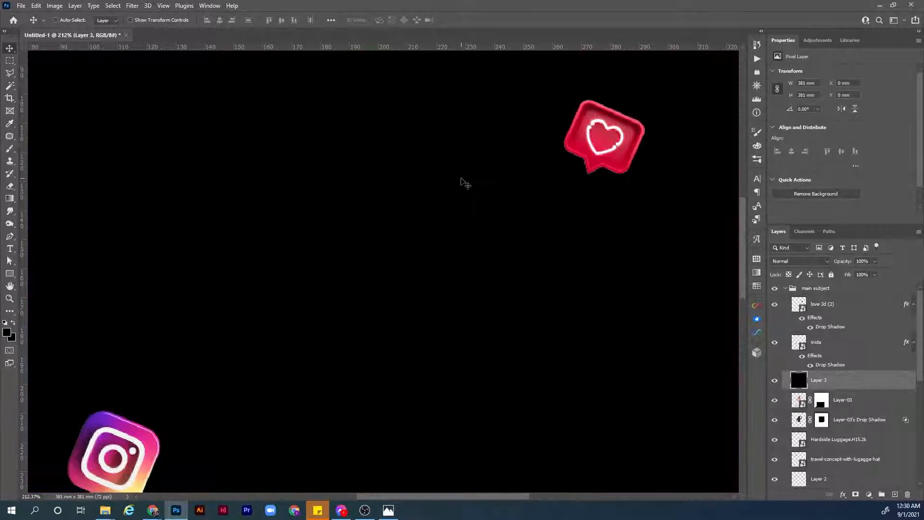
Set the black layer's blending mode to Screen.
key(ctrl+0)
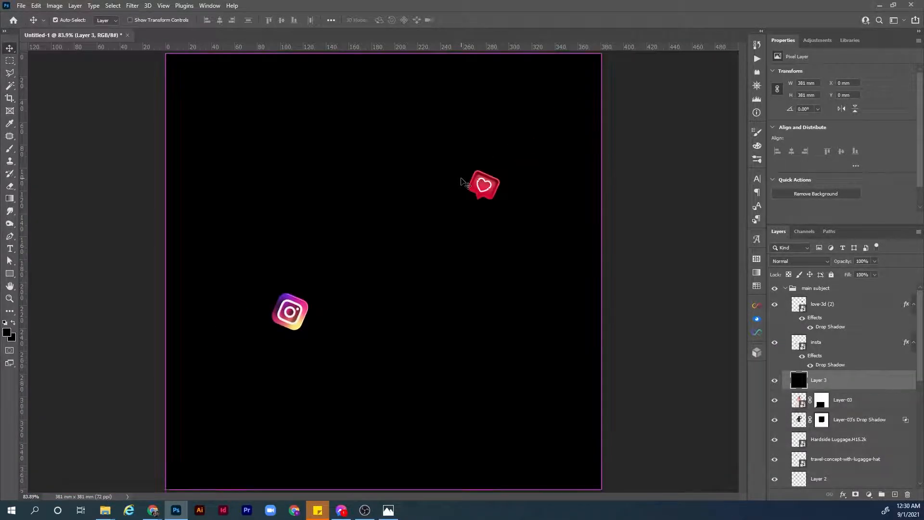
click(816, 264)
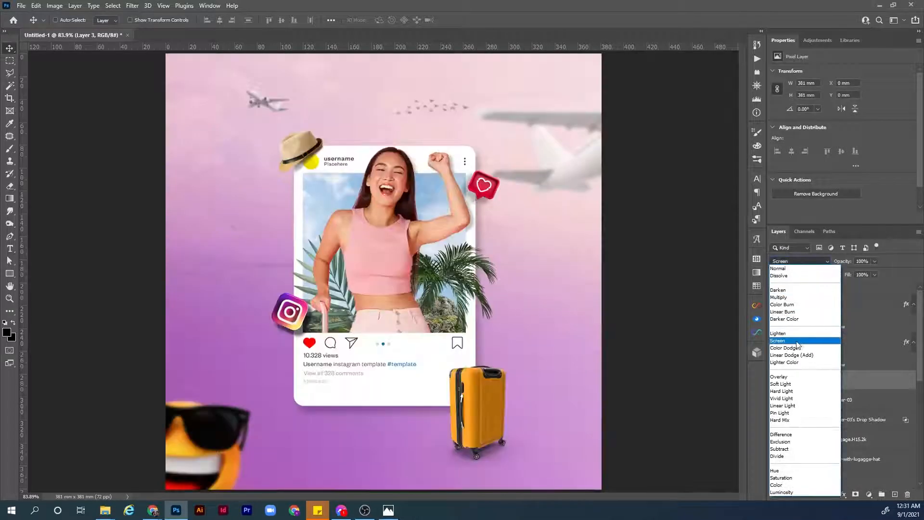
click(804, 341)
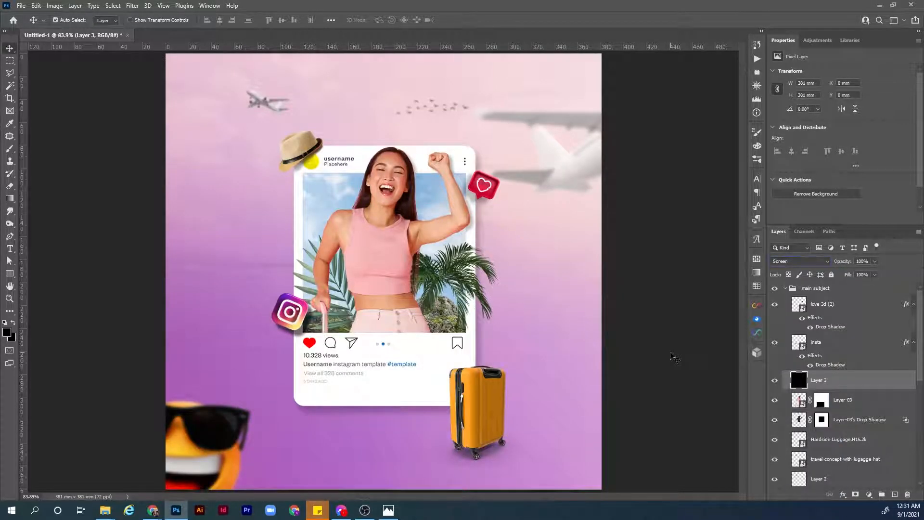
Add a new empty layer above the black Screen layer and clip it to that layer.
key(z)
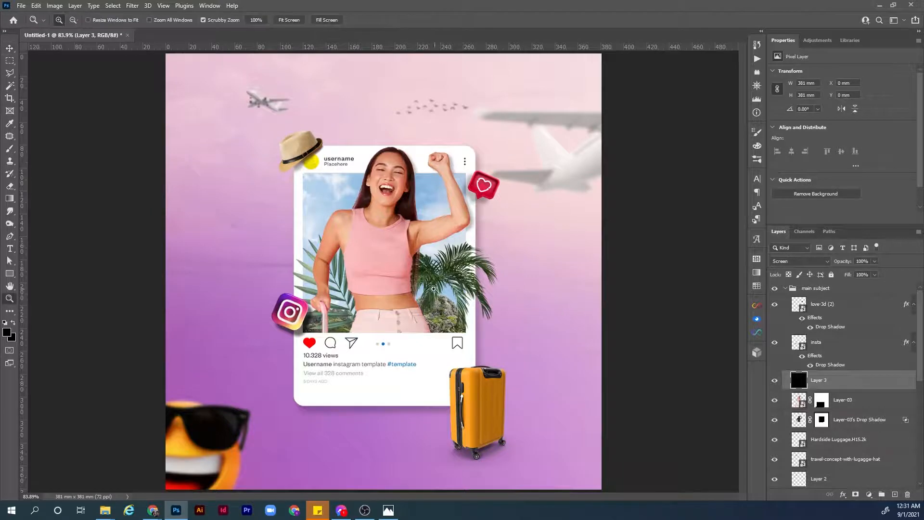
drag(426, 289, 746, 358)
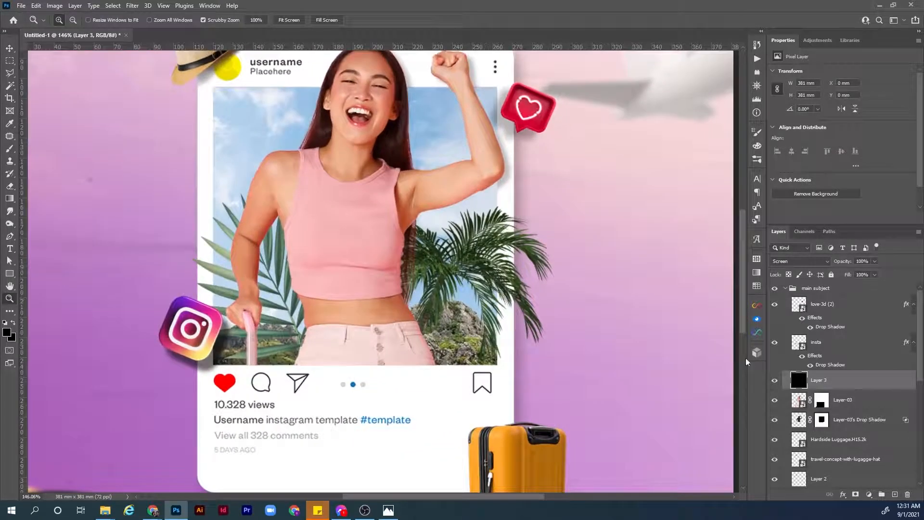
click(894, 495)
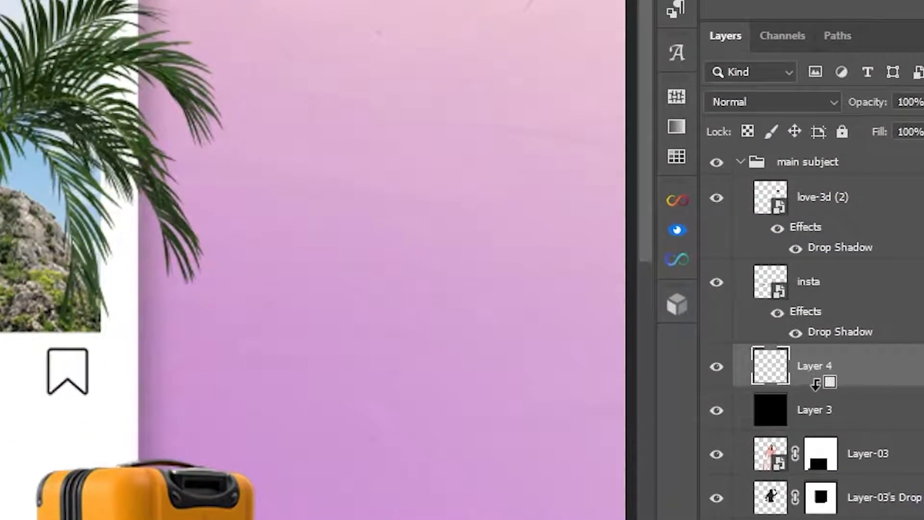
alt+click(815, 383)
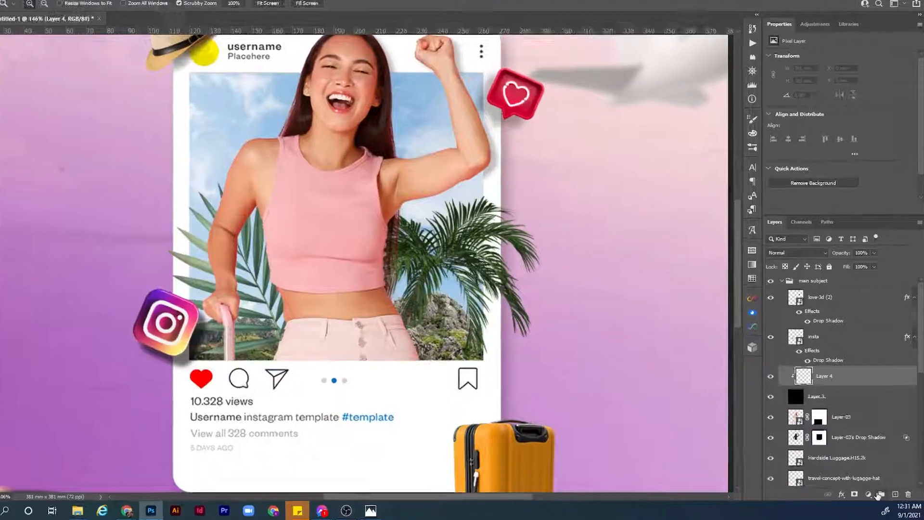
Add a Gradient Map adjustment above the empty clipped layer and clip it to the black layer as well.
click(869, 494)
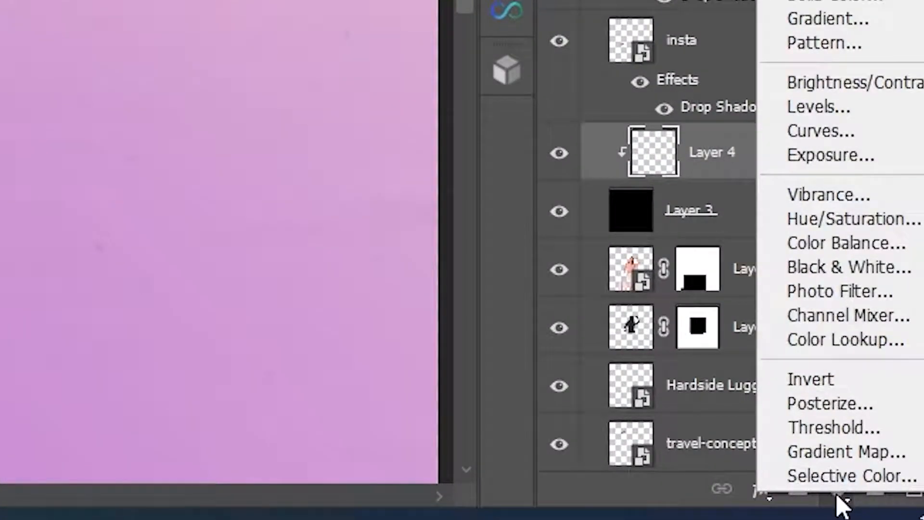
click(854, 452)
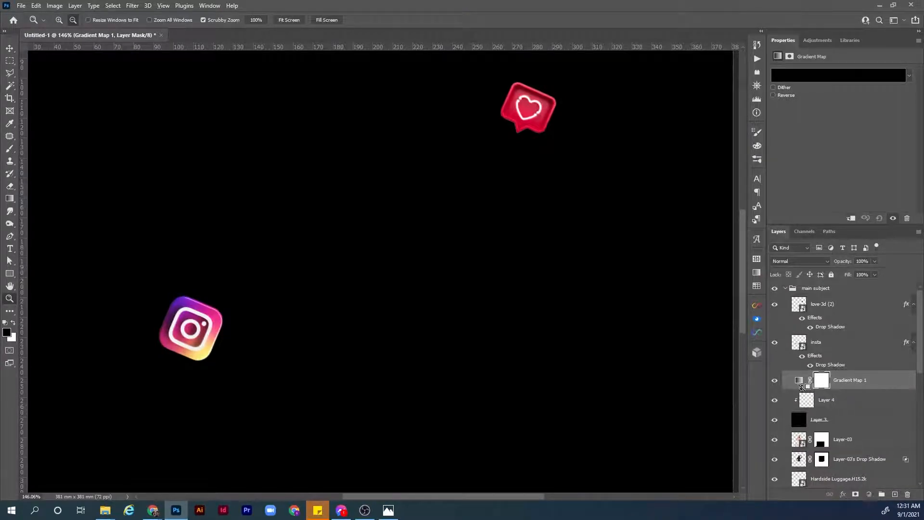
alt+click(807, 389)
click(806, 381)
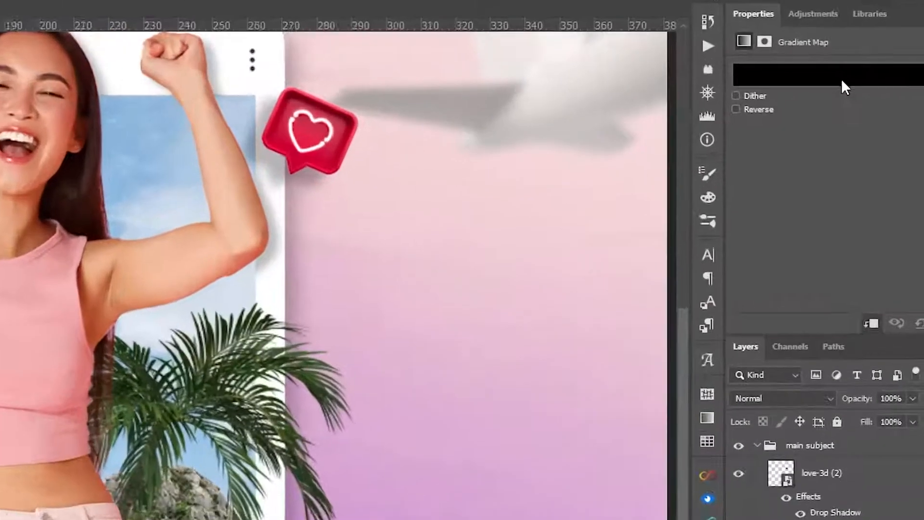
Edit the gradient map's gradient so that it runs from a black start stop to a white end stop.
click(837, 76)
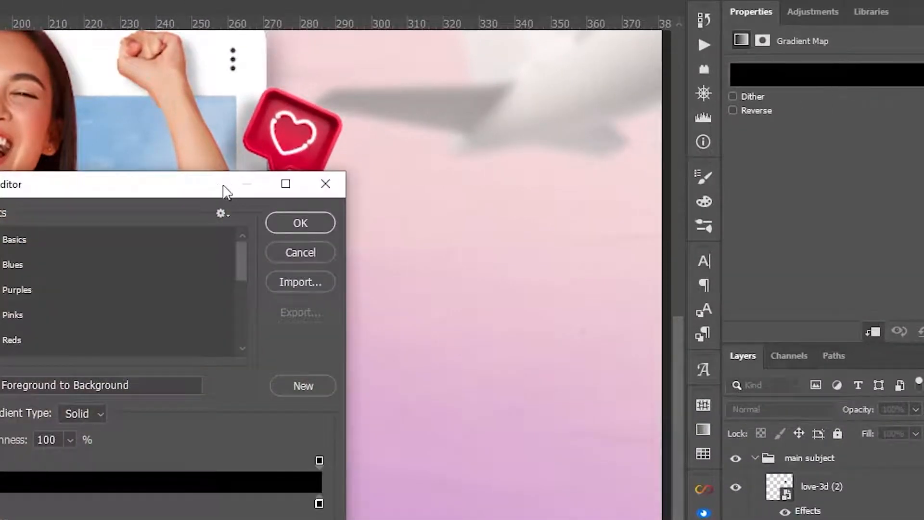
drag(226, 190, 627, 109)
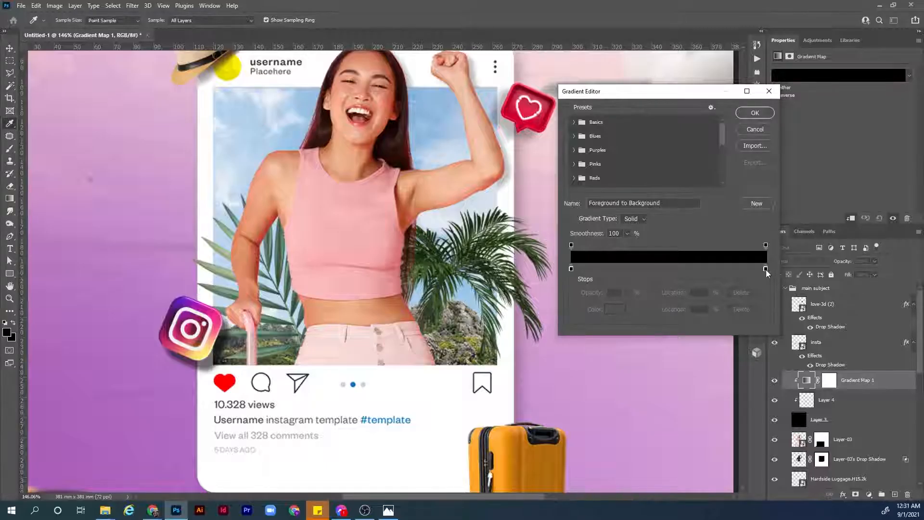
click(765, 268)
click(614, 309)
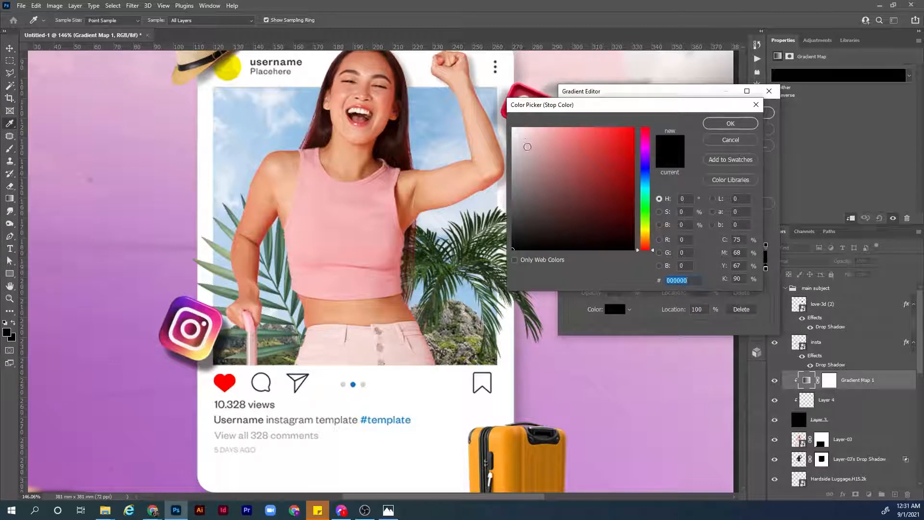
drag(529, 144, 505, 125)
click(744, 125)
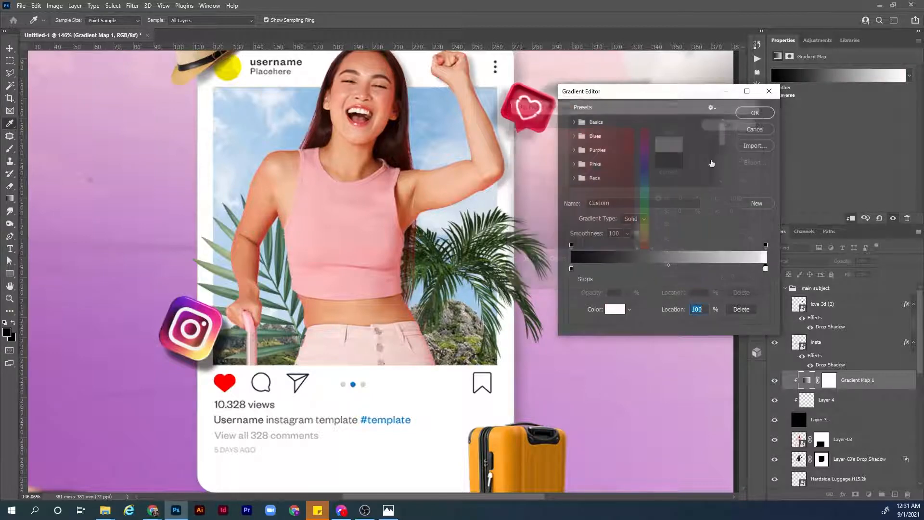
click(572, 269)
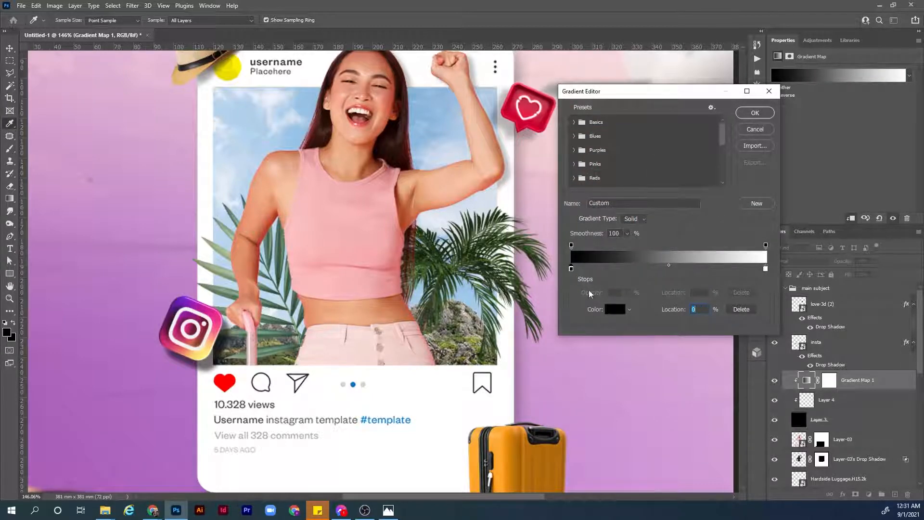
click(614, 309)
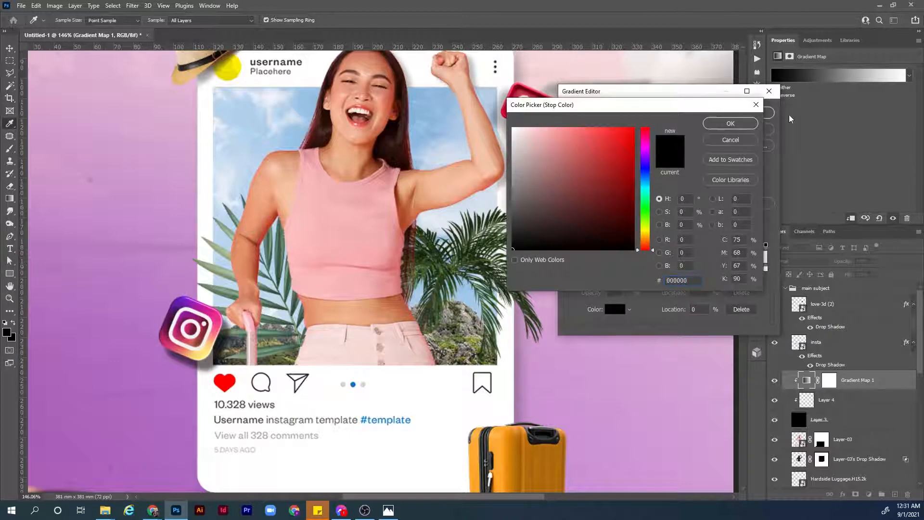
click(748, 126)
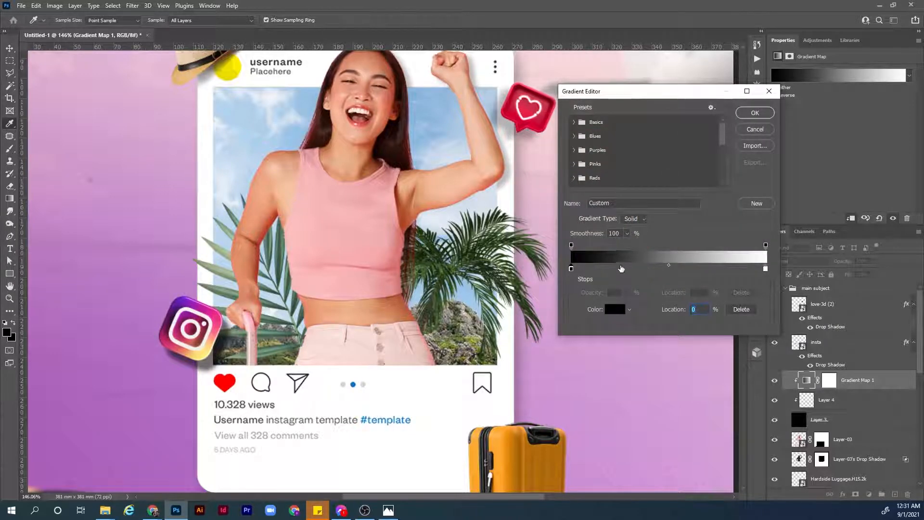
Add a colour stop at 25% in the gradient and make it dark red.
click(625, 268)
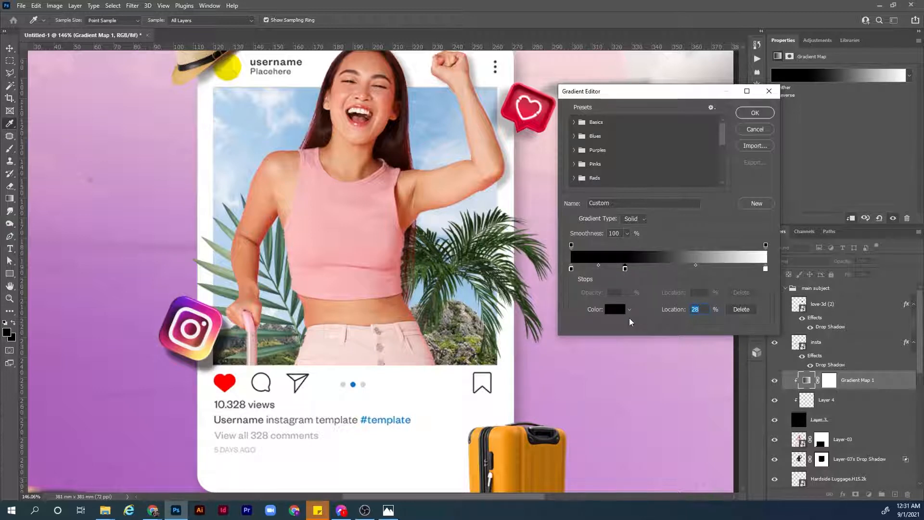
text(25)
click(616, 313)
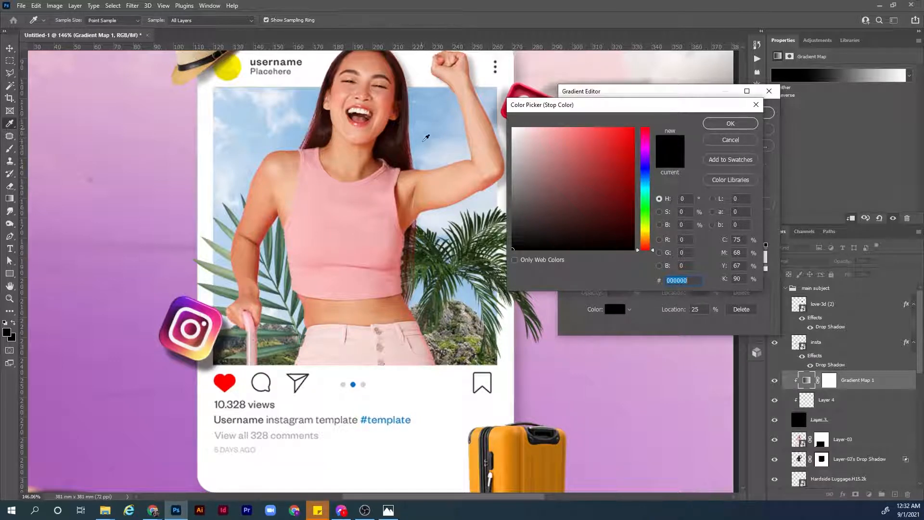
click(437, 128)
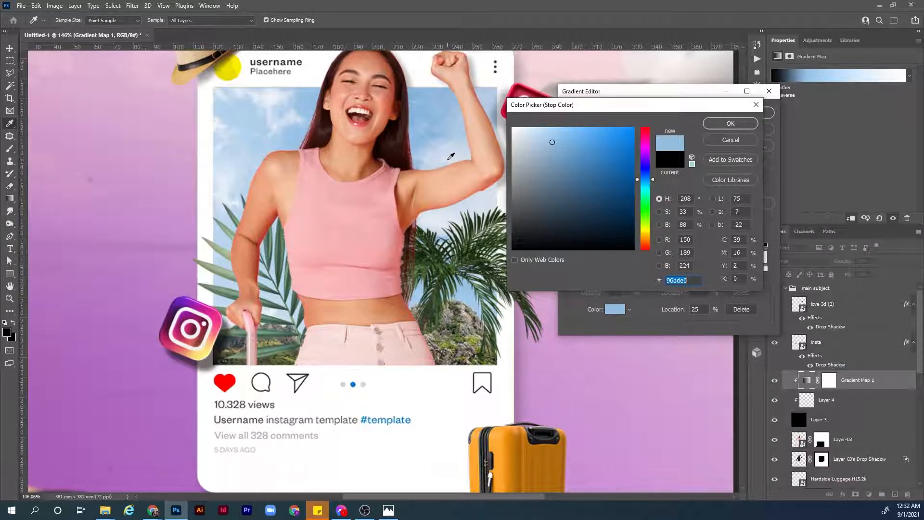
click(352, 208)
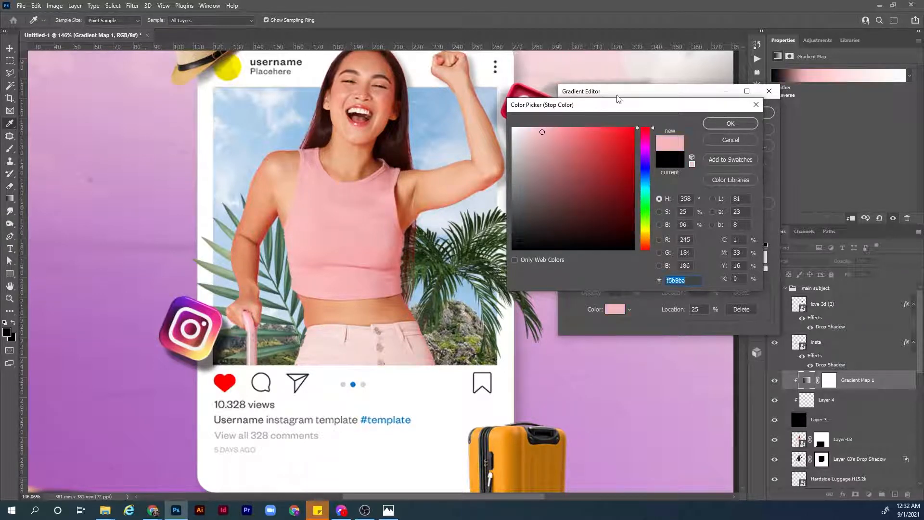
mouse_move(611, 179)
mouse_down()
mouse_move(619, 183)
mouse_move(602, 181)
mouse_up()
click(358, 209)
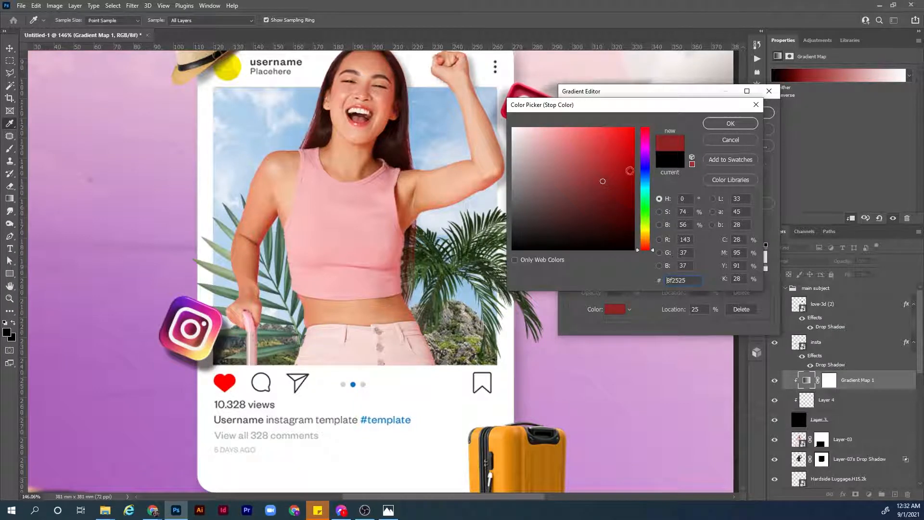
drag(616, 182, 619, 174)
click(746, 124)
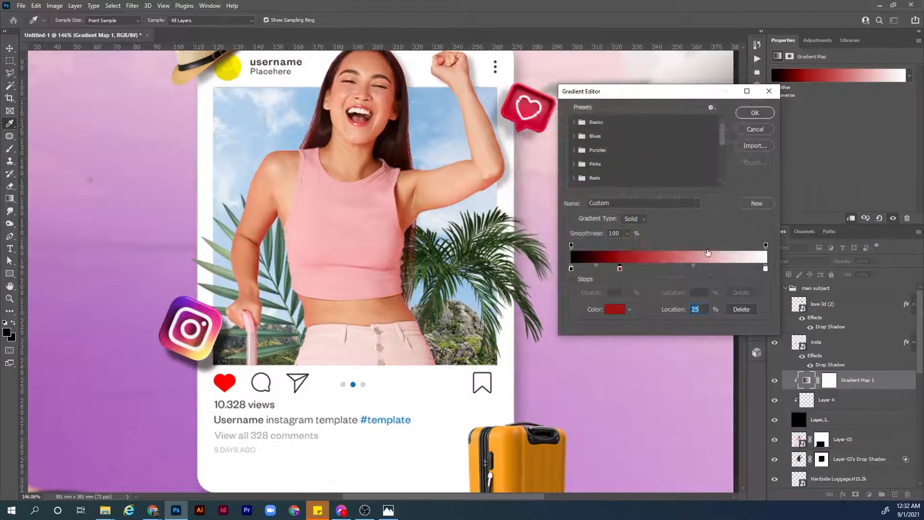
Add another colour stop at 75% in the gradient and make it bright red.
click(703, 268)
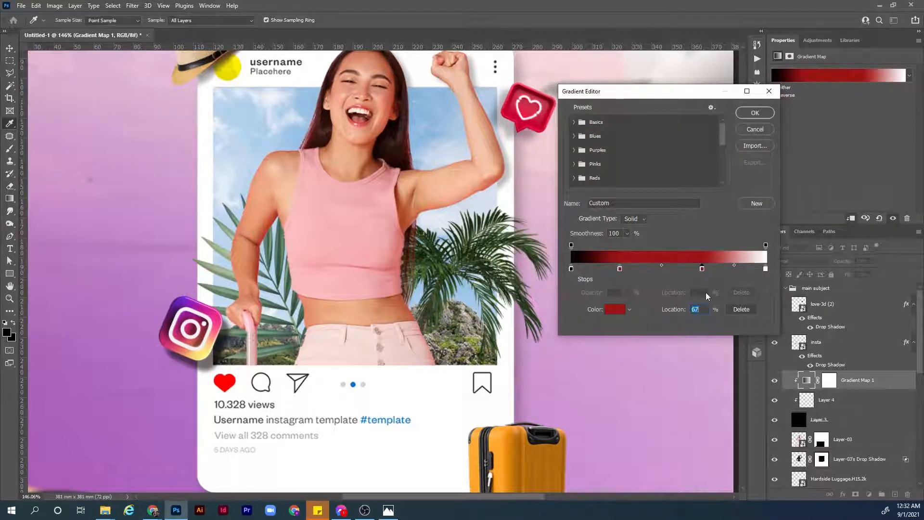
text(75)
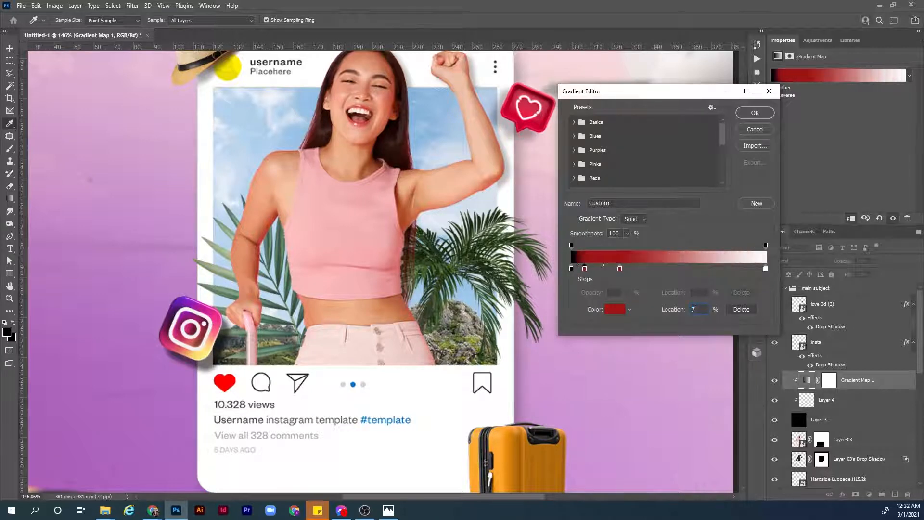
click(615, 308)
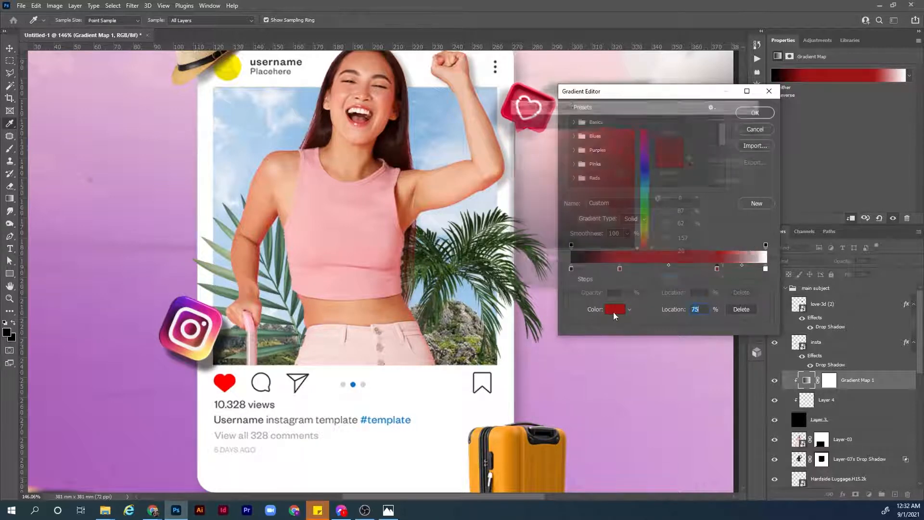
click(610, 146)
drag(610, 146, 619, 134)
click(730, 124)
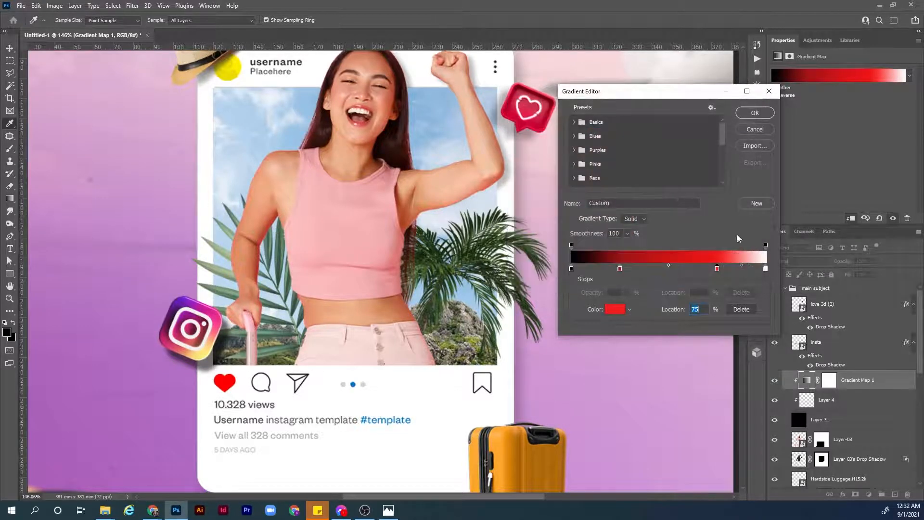
Change the gradient's end stop to light pink #ffc8c8 and apply the edited gradient.
click(765, 269)
click(615, 309)
click(539, 126)
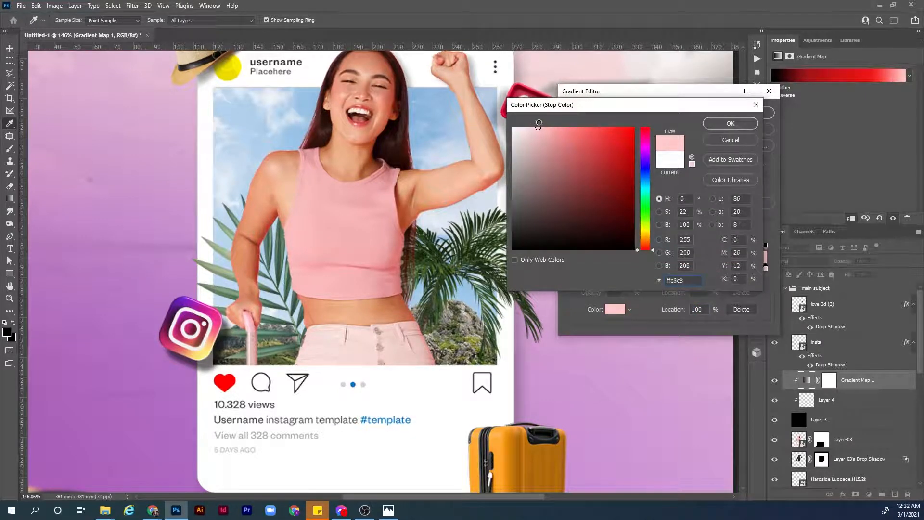
click(722, 123)
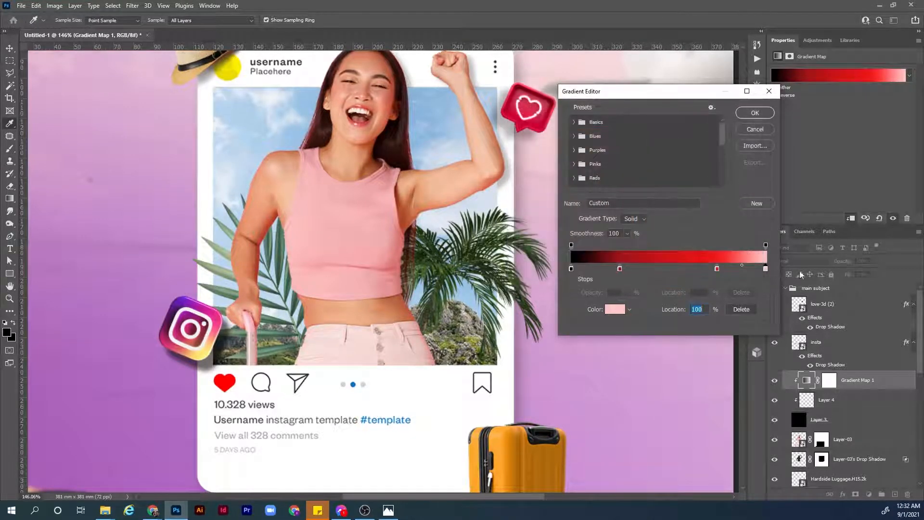
click(755, 112)
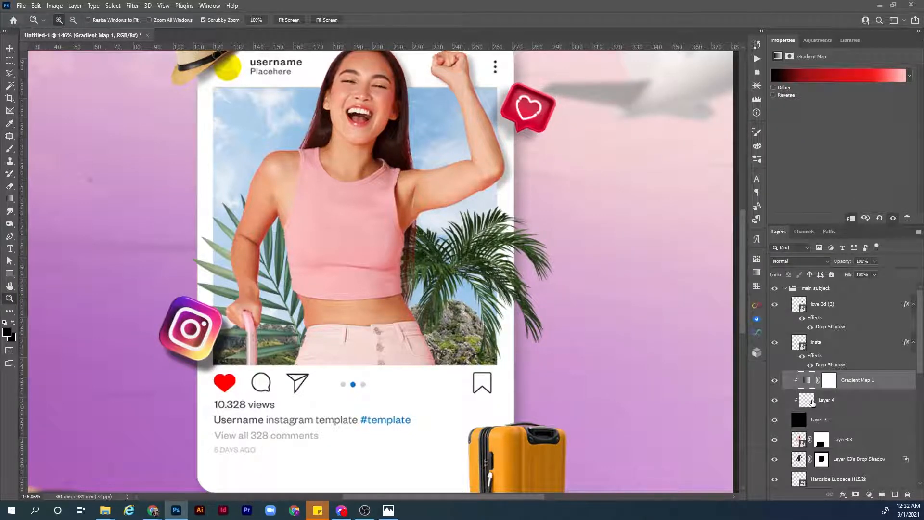
Set up a soft brush with 0% hardness and 10% opacity for painting on Layer 4.
click(810, 403)
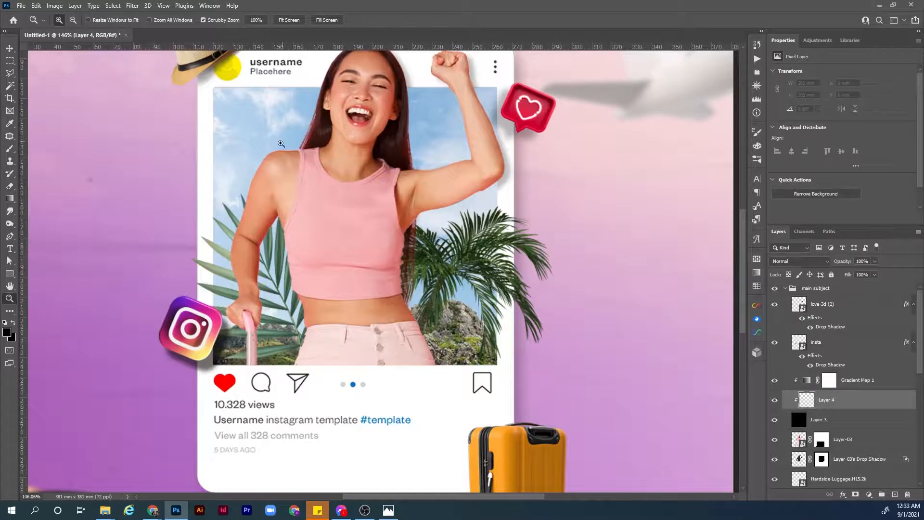
mouse_move(282, 145)
mouse_down()
mouse_move(323, 151)
mouse_move(330, 200)
mouse_up()
key(b)
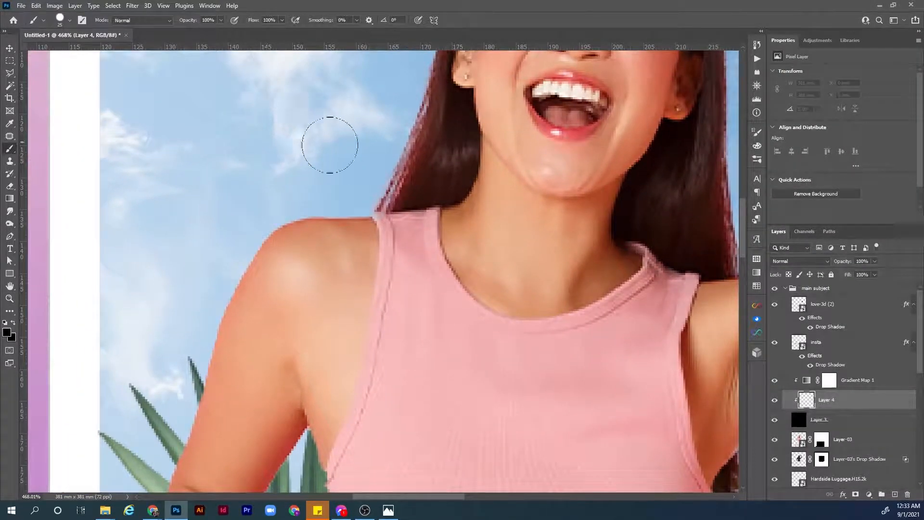
right_click(430, 183)
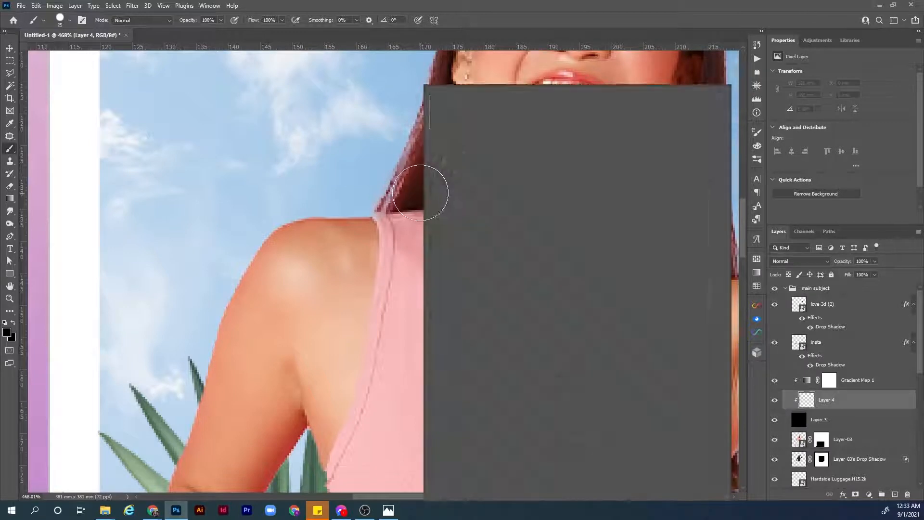
drag(531, 132, 471, 133)
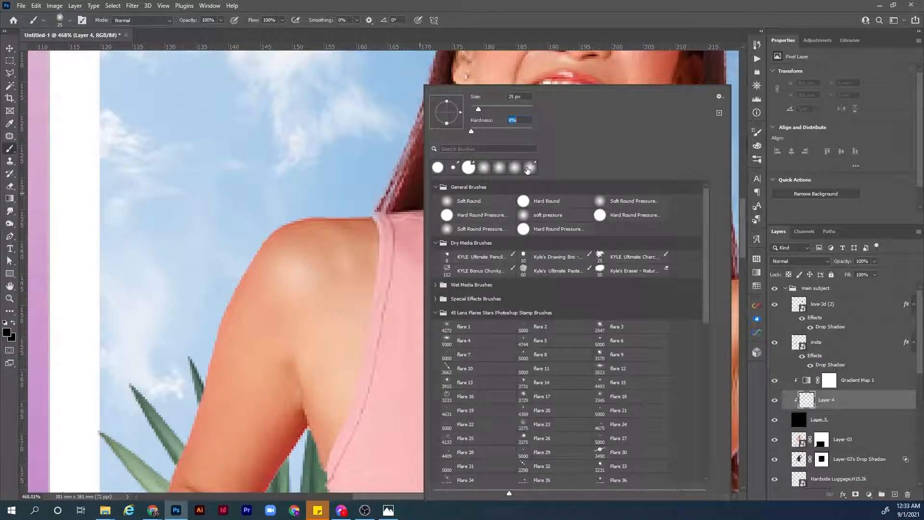
click(802, 400)
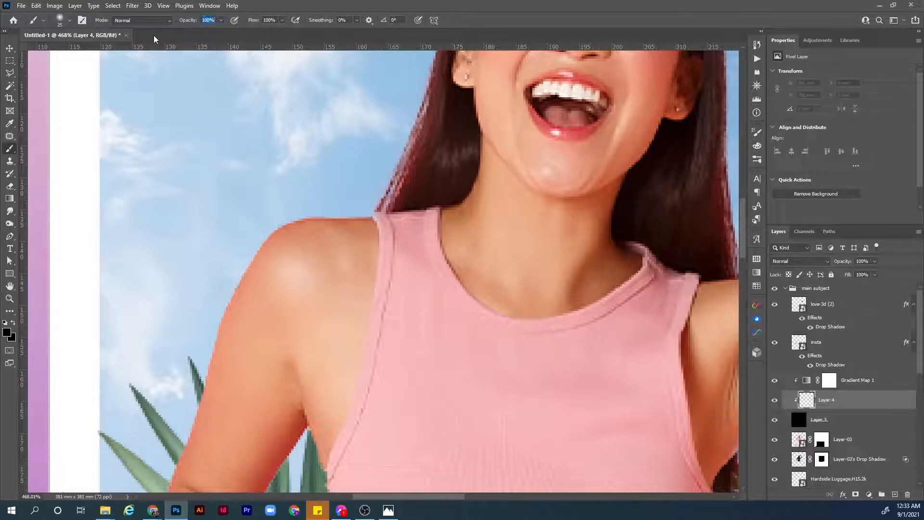
text(10)
Set the foreground colour to white and brush light along the outer edge of the woman's shoulder and bent arm.
click(8, 334)
click(532, 147)
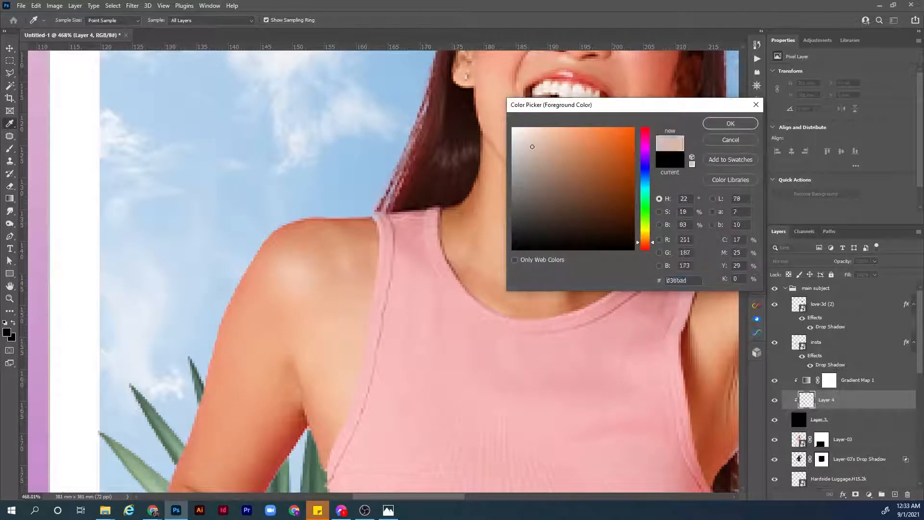
drag(532, 147, 502, 124)
click(730, 124)
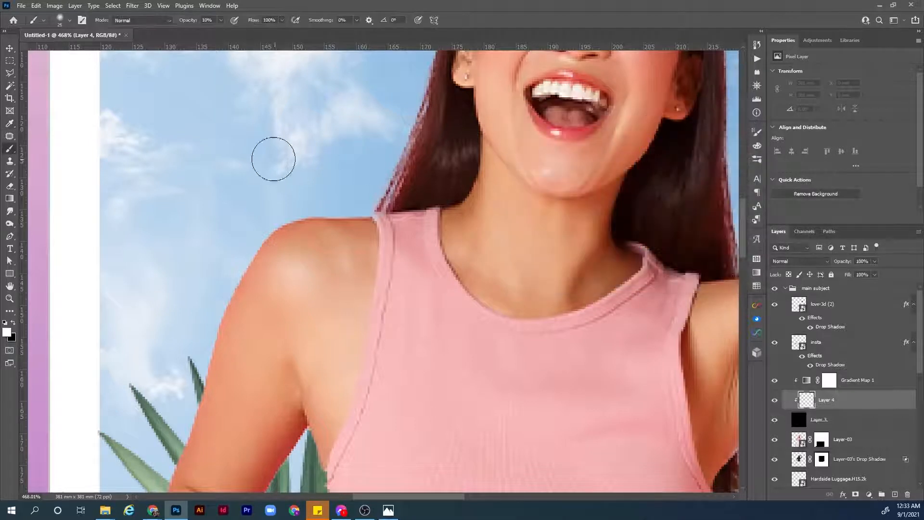
mouse_move(346, 196)
mouse_down()
mouse_move(326, 196)
mouse_move(368, 197)
mouse_move(311, 196)
mouse_move(250, 222)
mouse_move(253, 215)
mouse_move(198, 310)
mouse_move(184, 389)
mouse_up()
drag(353, 226, 292, 249)
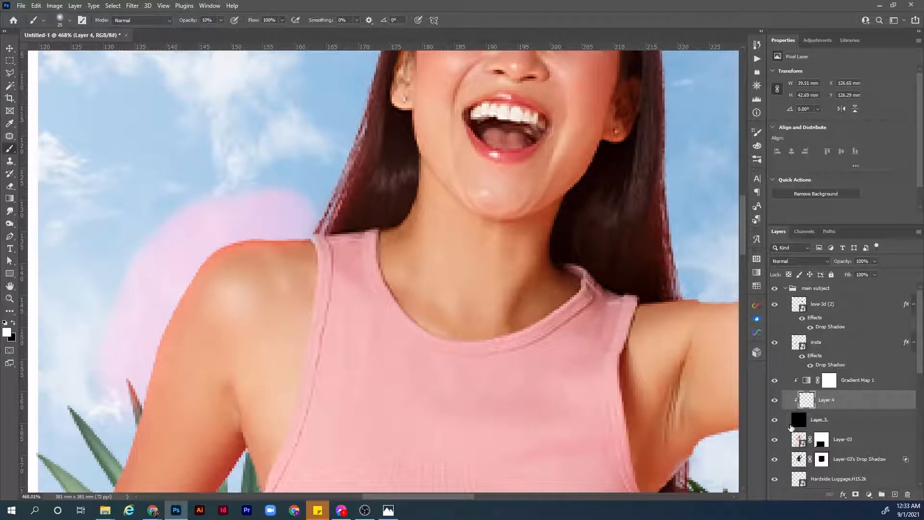
Load the woman's outline from Layer-03 as a selection and apply it to Layer 4 as a layer mask.
click(857, 442)
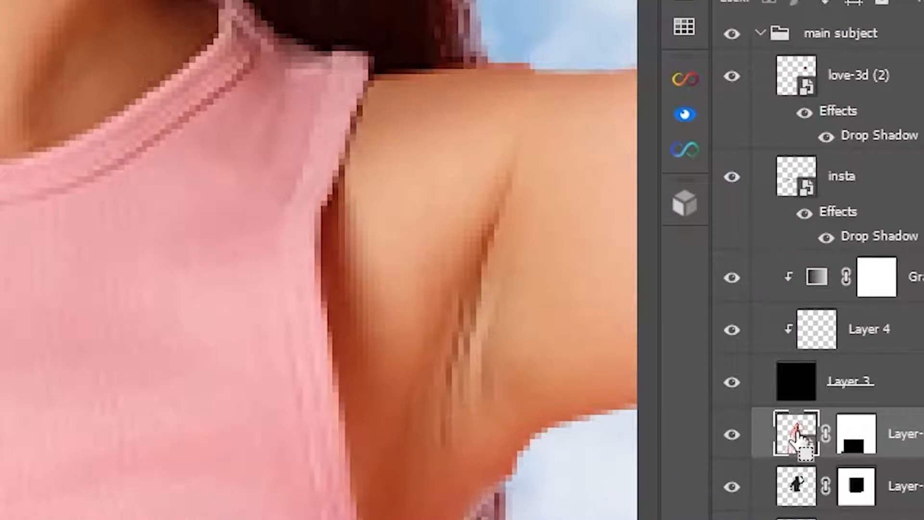
ctrl+click(799, 436)
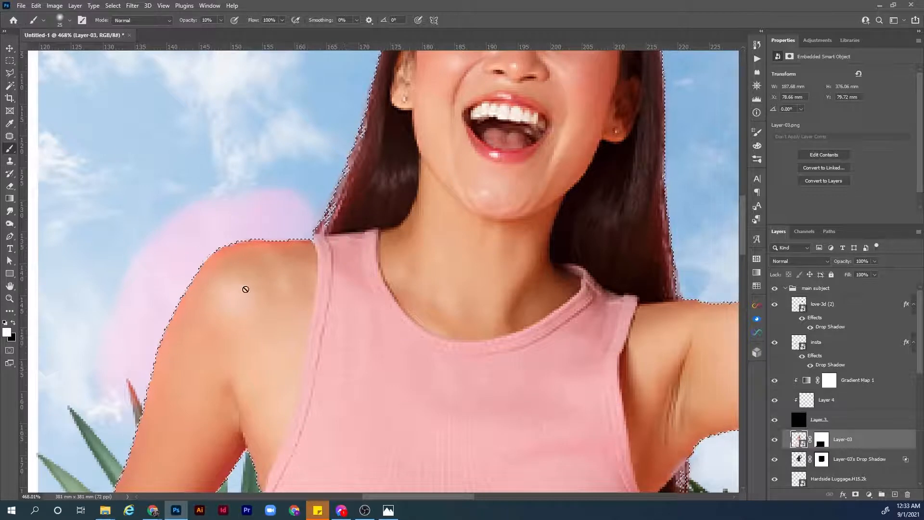
click(843, 401)
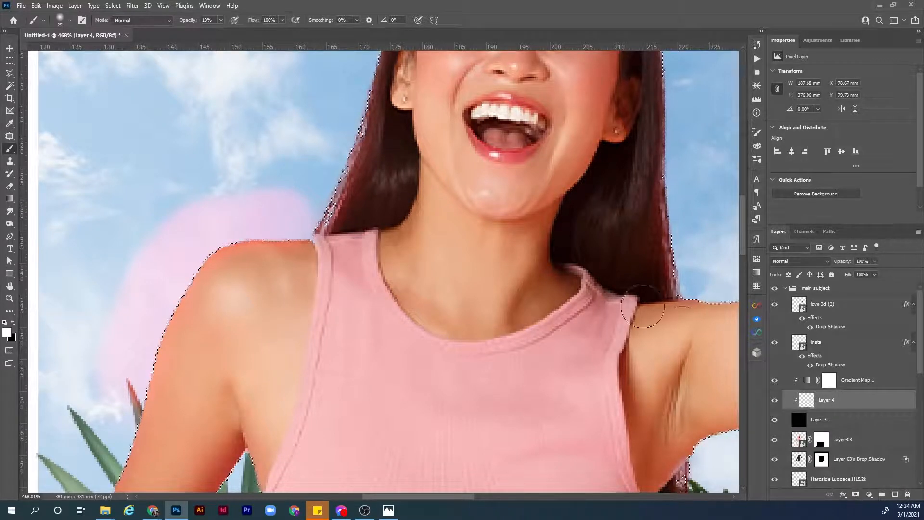
click(855, 495)
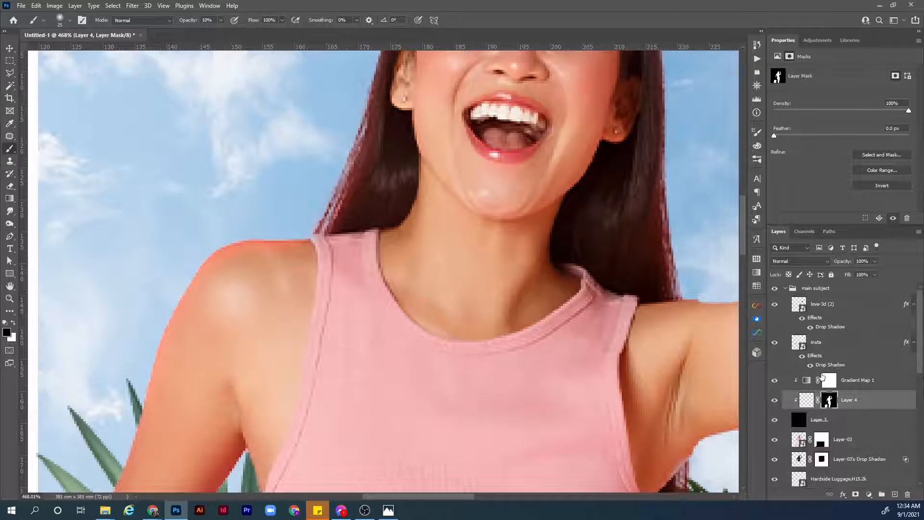
Paint more white on Layer 4's pixels along the shoulder and the outer edge of the bent arm.
click(806, 400)
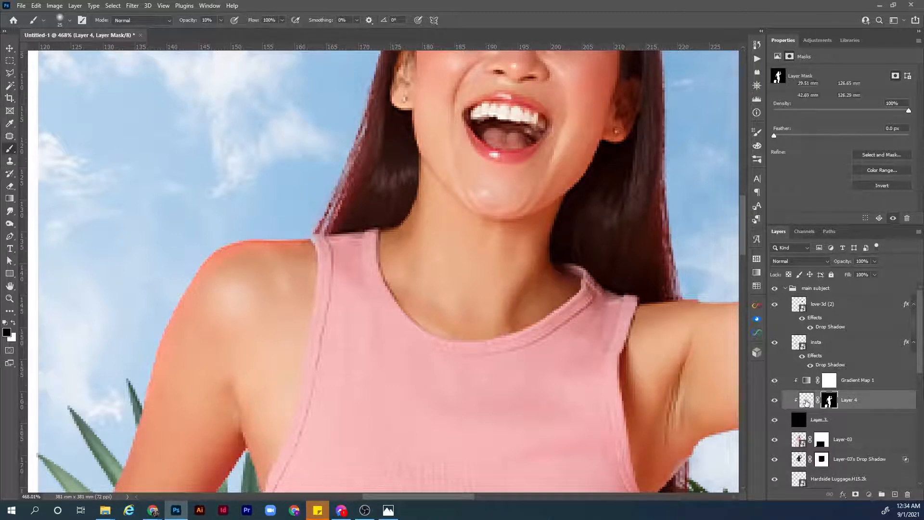
drag(239, 258, 326, 201)
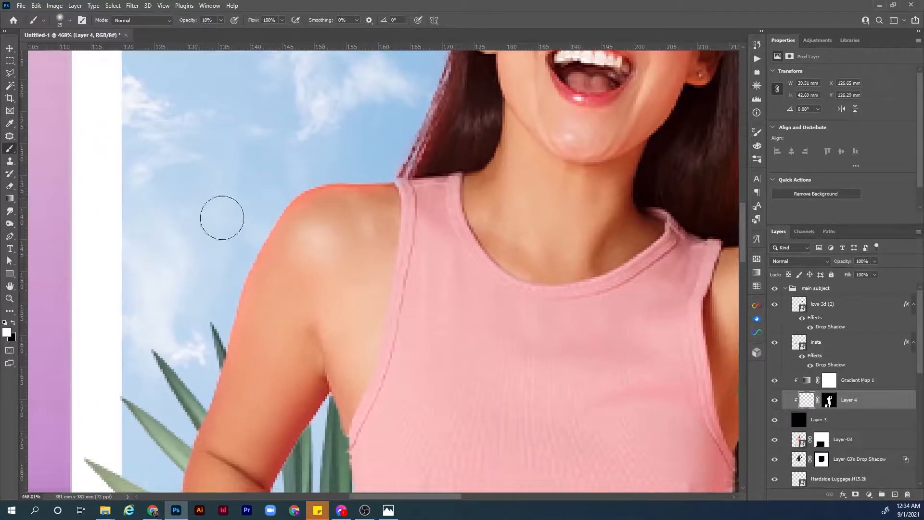
mouse_move(375, 161)
mouse_down()
mouse_move(287, 175)
mouse_move(240, 225)
mouse_move(212, 285)
mouse_move(201, 347)
mouse_move(190, 346)
mouse_move(172, 202)
mouse_move(208, 203)
mouse_move(190, 193)
mouse_move(173, 224)
mouse_move(131, 370)
mouse_move(119, 287)
mouse_move(133, 307)
mouse_move(123, 336)
mouse_move(131, 370)
mouse_move(150, 379)
mouse_up()
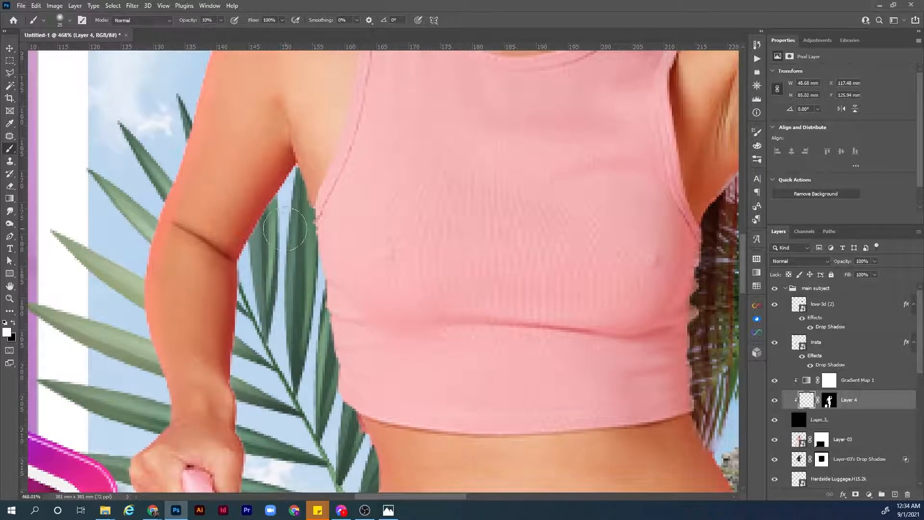
Reduce the brush size and paint edge light along the inner side of the bent arm and the waist.
key(bracketleft)
key(bracketleft)
mouse_move(285, 196)
mouse_down()
mouse_move(245, 280)
mouse_move(250, 308)
mouse_move(234, 385)
mouse_up()
drag(234, 385, 215, 287)
drag(356, 353, 357, 412)
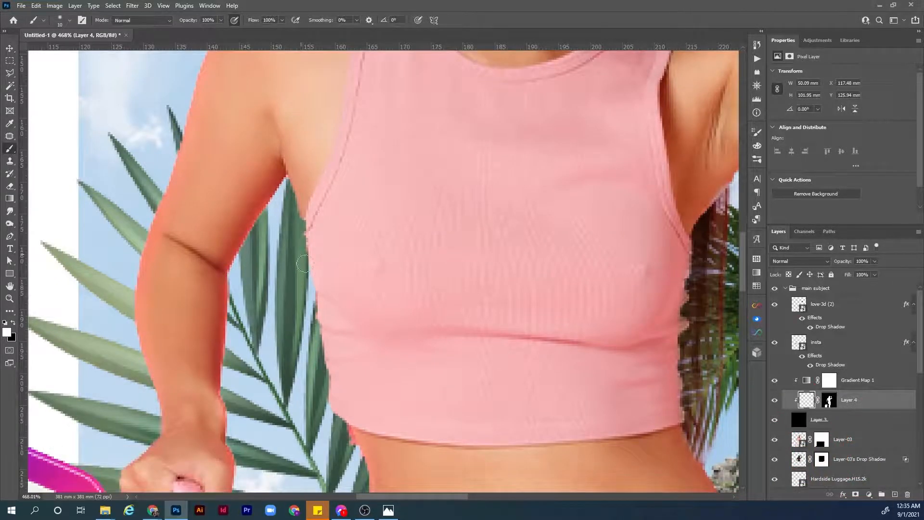
Paint edge light down the far side of the crop top and along the underside of the raised arm.
drag(317, 353, 101, 274)
mouse_move(483, 176)
mouse_down()
mouse_move(471, 323)
mouse_move(482, 374)
mouse_move(501, 394)
mouse_up()
drag(502, 394, 419, 250)
mouse_move(446, 302)
mouse_down()
mouse_move(453, 343)
mouse_move(442, 359)
mouse_up()
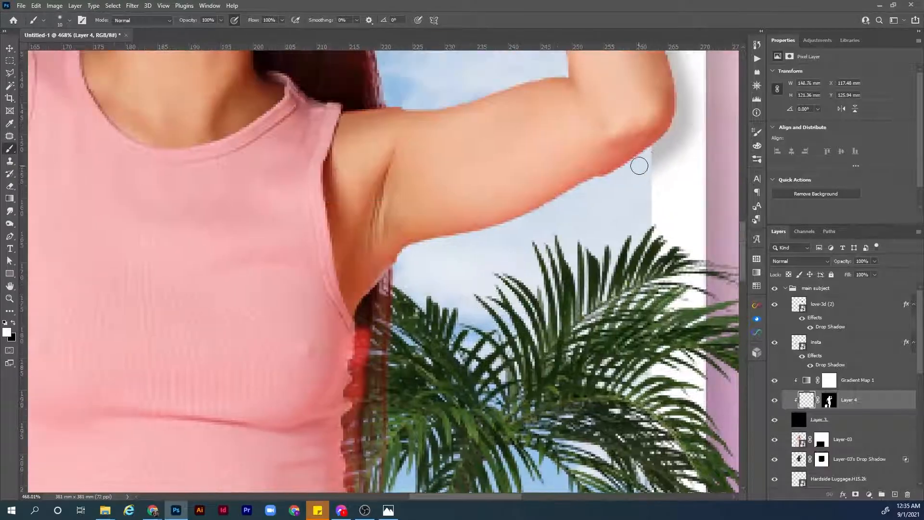
Change the gradient map's 25% colour stop to a different dark red shade and apply the gradient.
click(807, 381)
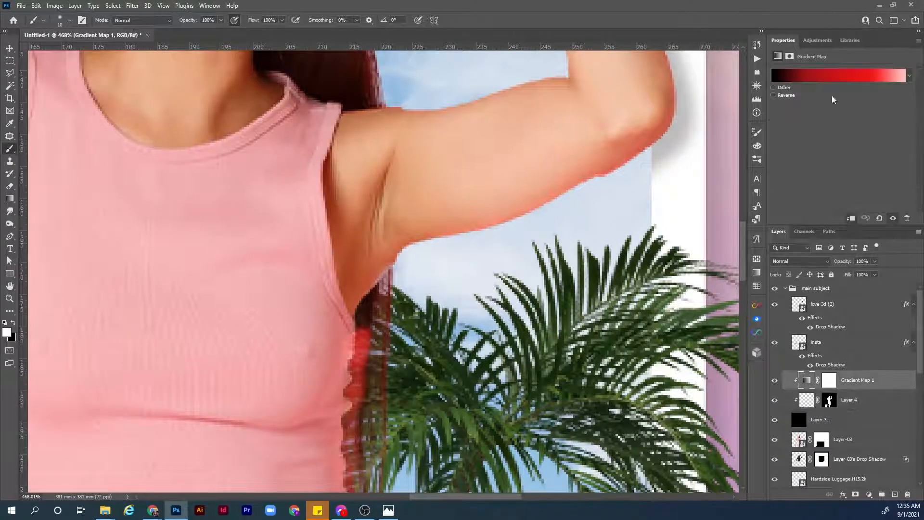
click(832, 76)
click(637, 269)
double_click(630, 270)
click(617, 191)
click(730, 123)
click(741, 115)
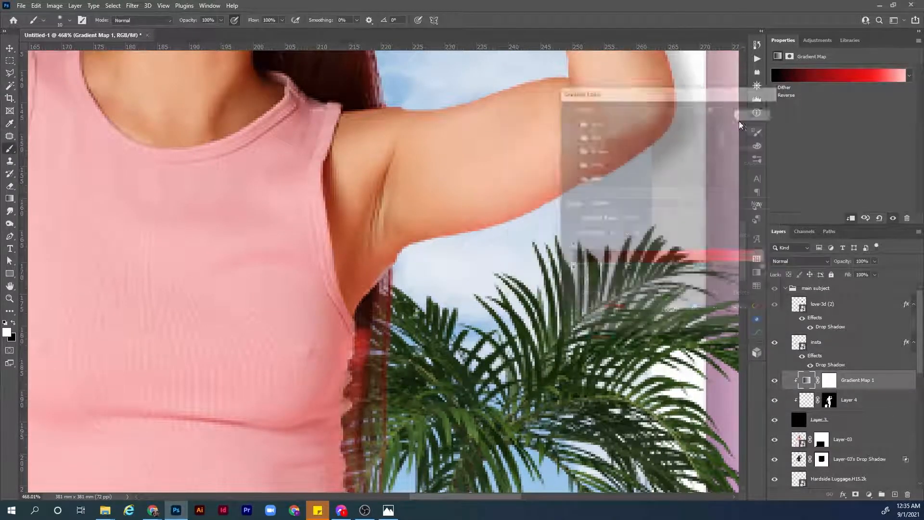
Erase the stray red light on Layer 4 from the hair beside the neck and the crop top.
click(806, 400)
drag(499, 207, 422, 328)
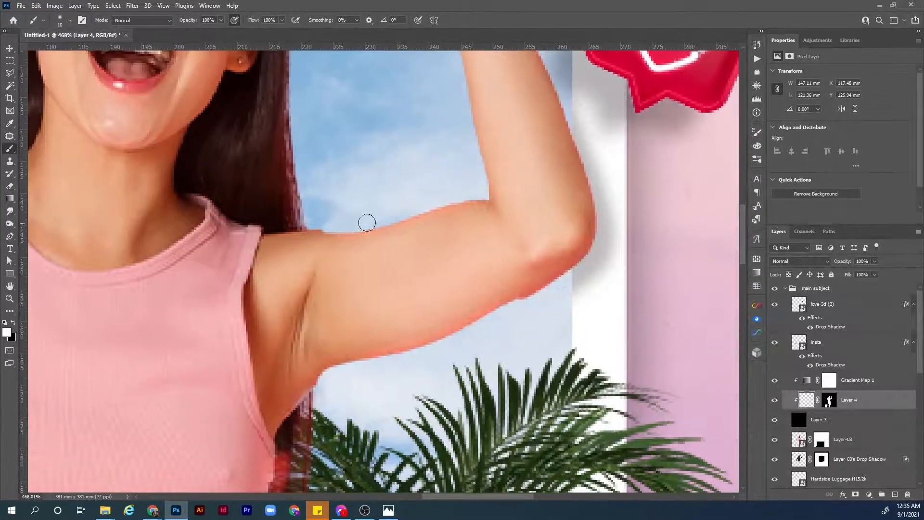
key(e)
mouse_move(251, 208)
mouse_down()
mouse_move(311, 215)
mouse_move(292, 204)
mouse_up()
mouse_move(272, 425)
mouse_down()
mouse_move(219, 253)
mouse_move(233, 319)
mouse_move(229, 464)
mouse_up()
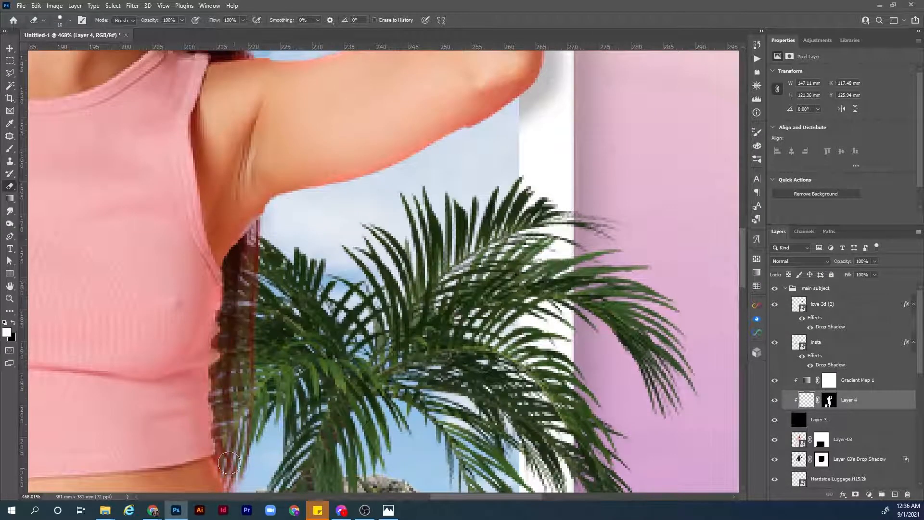
Brush edge light on Layer 4 along both sides of the raised forearm and the edge of the hair.
drag(385, 96, 273, 395)
key(b)
drag(262, 126, 299, 279)
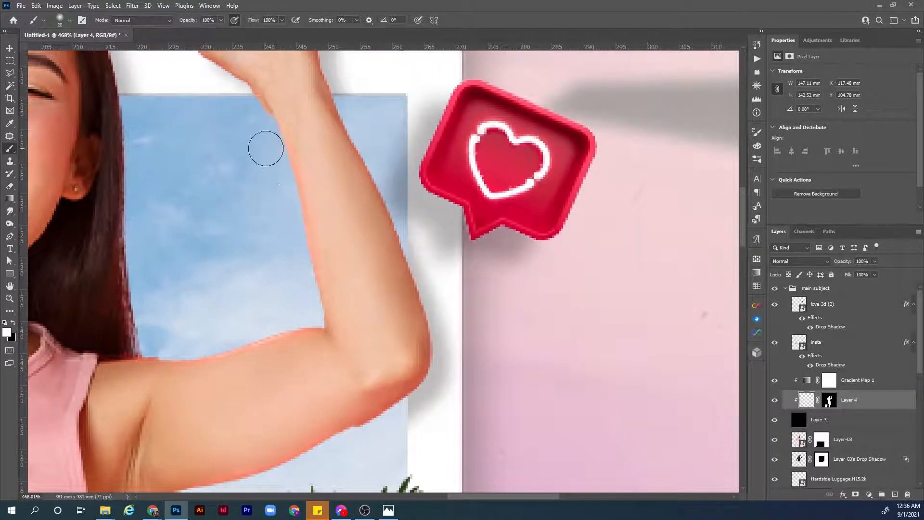
drag(266, 149, 290, 222)
mouse_move(353, 112)
mouse_down()
mouse_move(351, 200)
mouse_move(395, 268)
mouse_up()
drag(357, 175, 396, 284)
drag(394, 289, 324, 127)
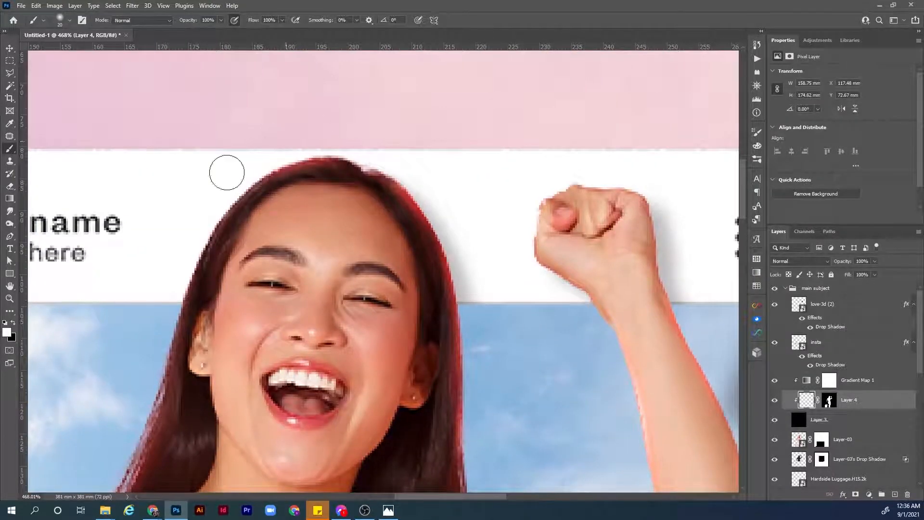
Enable Shape Dynamics for the brush, with its size controlled by pen pressure.
scroll(193, 207, down, 12)
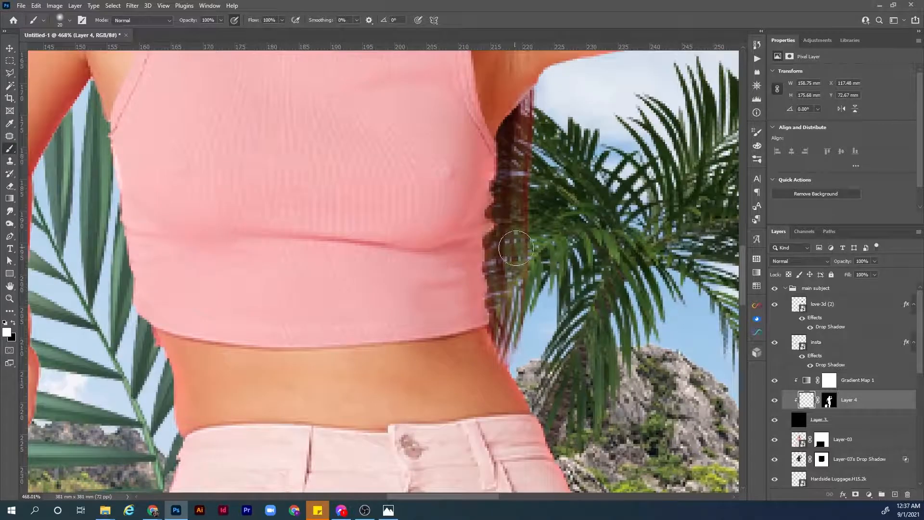
key(F5)
click(586, 170)
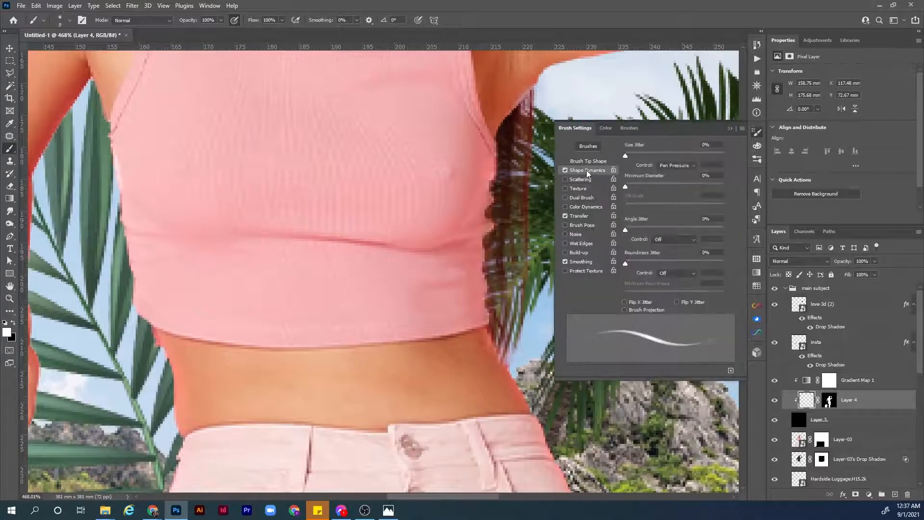
key(F5)
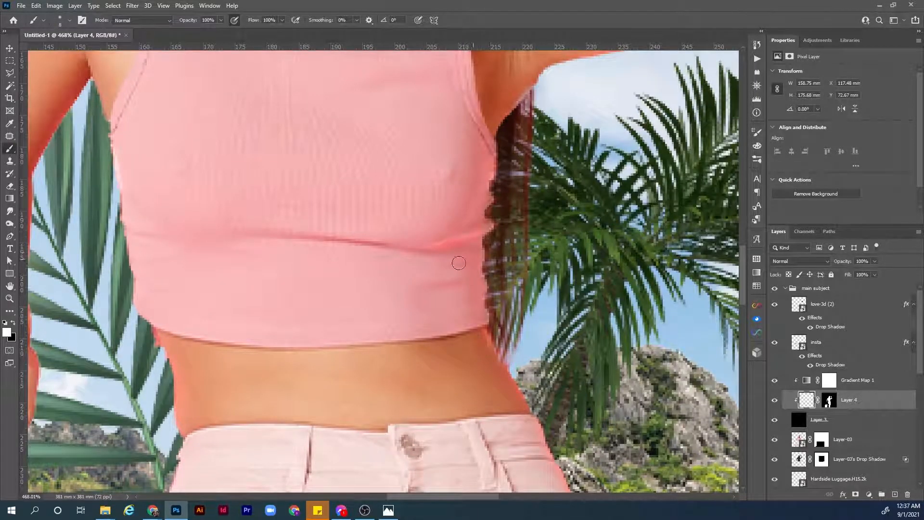
Paint fine highlights along the crop top's folds, side edges and armhole.
drag(331, 278, 388, 330)
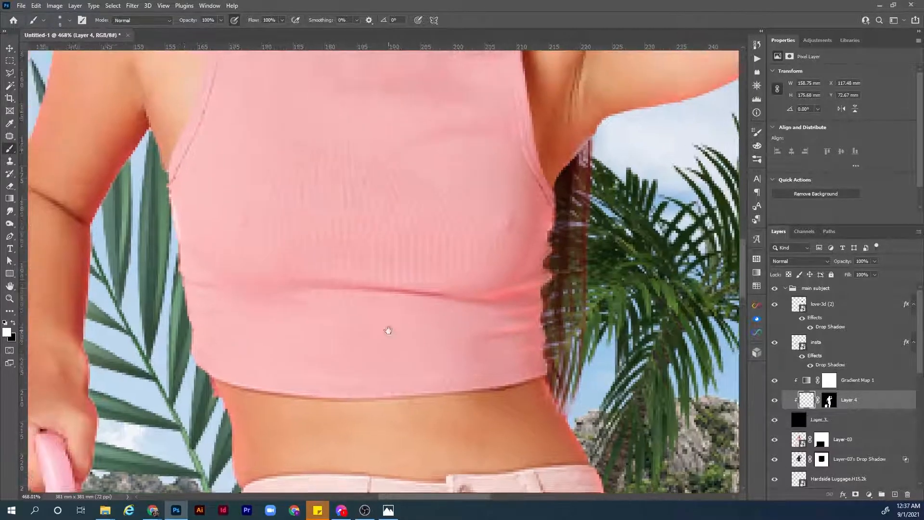
drag(182, 279, 208, 286)
scroll(209, 313, up, 5)
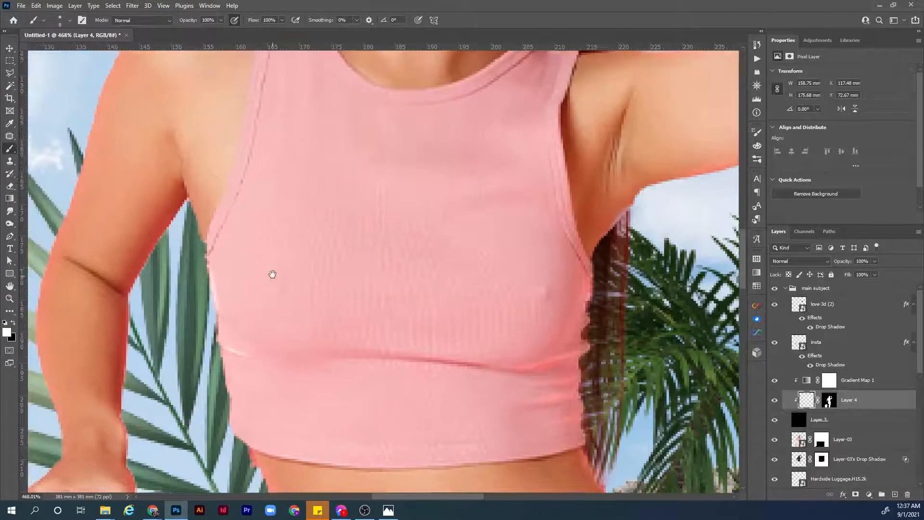
drag(560, 382, 548, 438)
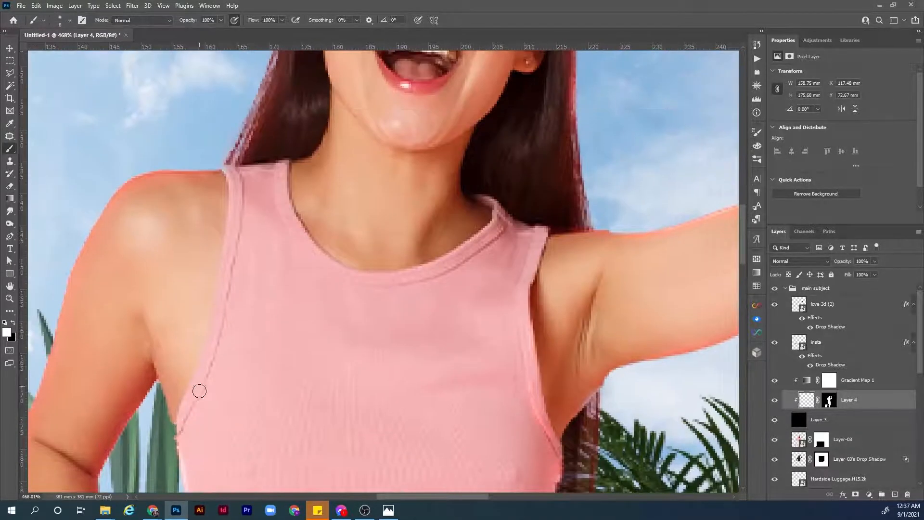
Change the gradient map's 75% colour stop to a softer, less saturated red and apply the gradient.
click(806, 380)
click(838, 76)
double_click(715, 268)
mouse_move(615, 137)
mouse_down()
mouse_move(554, 130)
mouse_move(608, 134)
mouse_up()
click(738, 123)
click(743, 113)
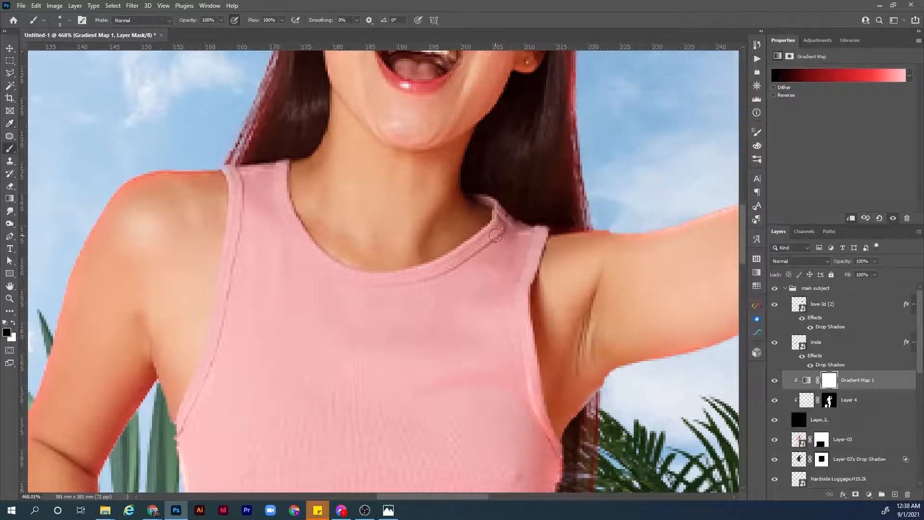
Paint thin highlights on Layer 4 along the crop top's neckline and check the light effect on the woman.
click(807, 400)
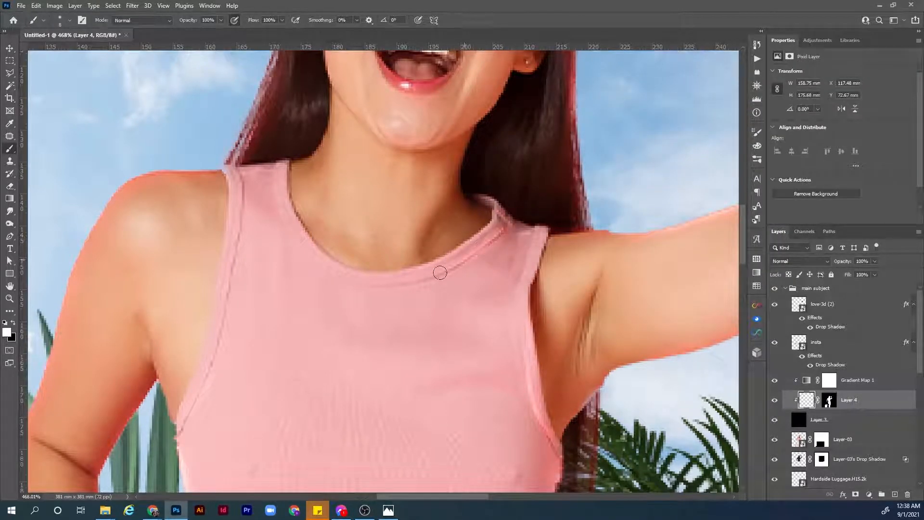
mouse_move(280, 212)
mouse_down()
mouse_move(283, 204)
mouse_move(288, 217)
mouse_up()
mouse_move(477, 170)
mouse_down()
mouse_move(363, 212)
mouse_move(355, 178)
mouse_move(355, 238)
mouse_up()
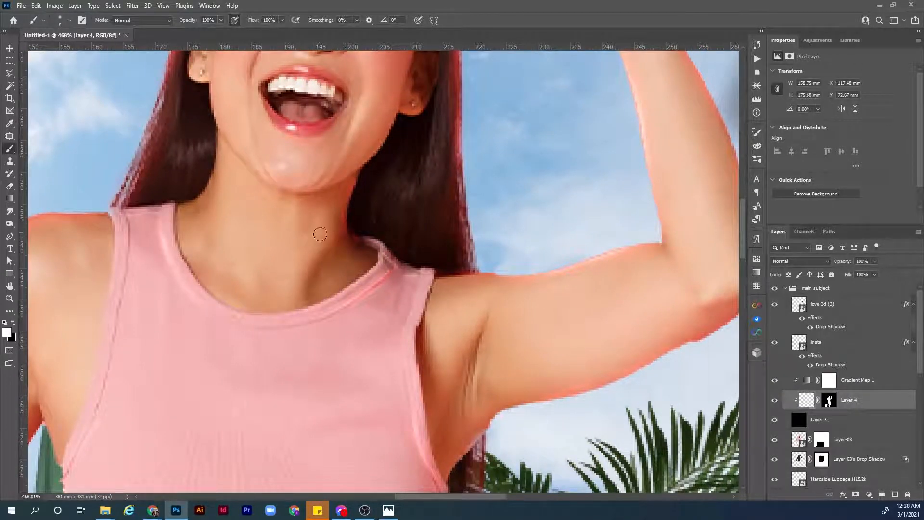
key(e)
scroll(233, 233, up, 3)
scroll(162, 283, down, 8)
key(b)
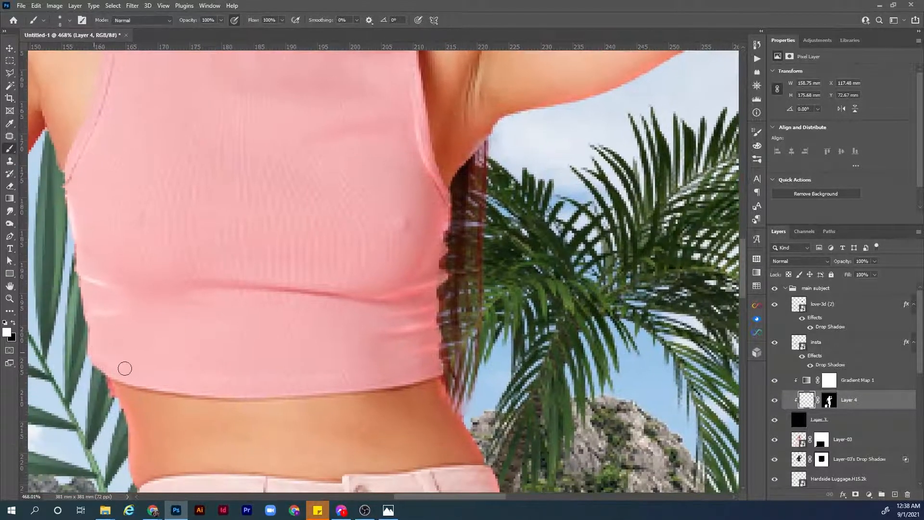
key(ctrl+0)
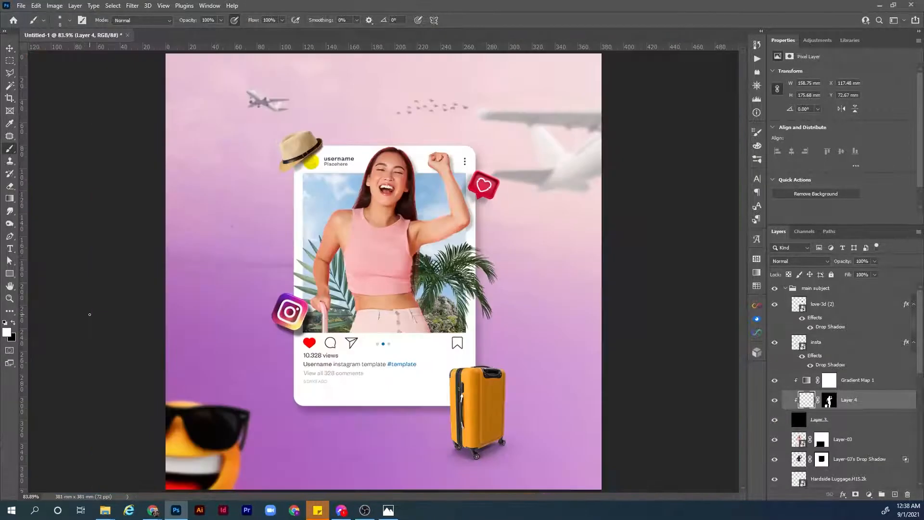
key(z)
drag(393, 236, 551, 303)
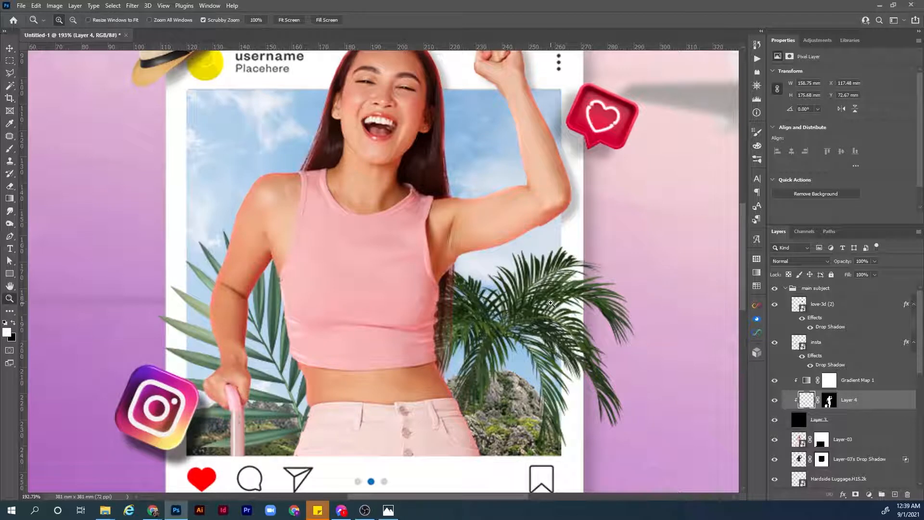
Compare the woman with and without Layer 4's painted highlights, and view the whole composition.
click(775, 400)
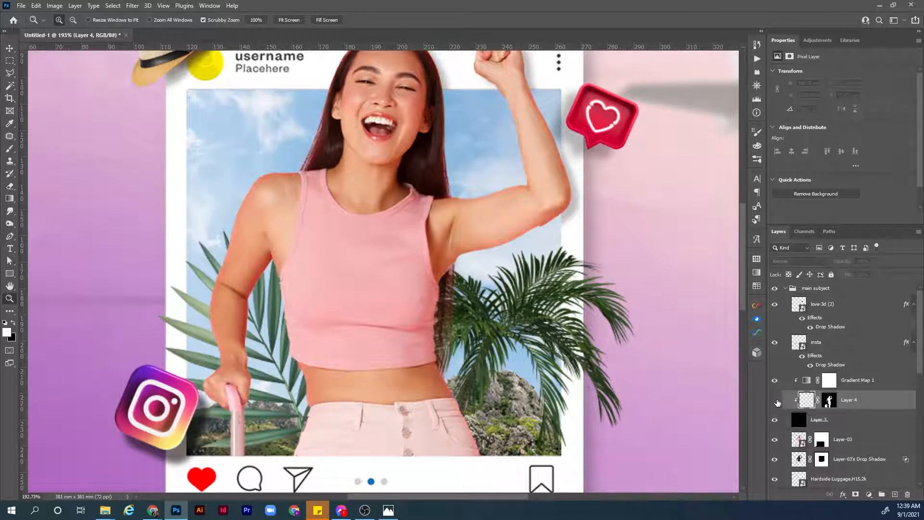
click(775, 400)
click(776, 402)
click(776, 401)
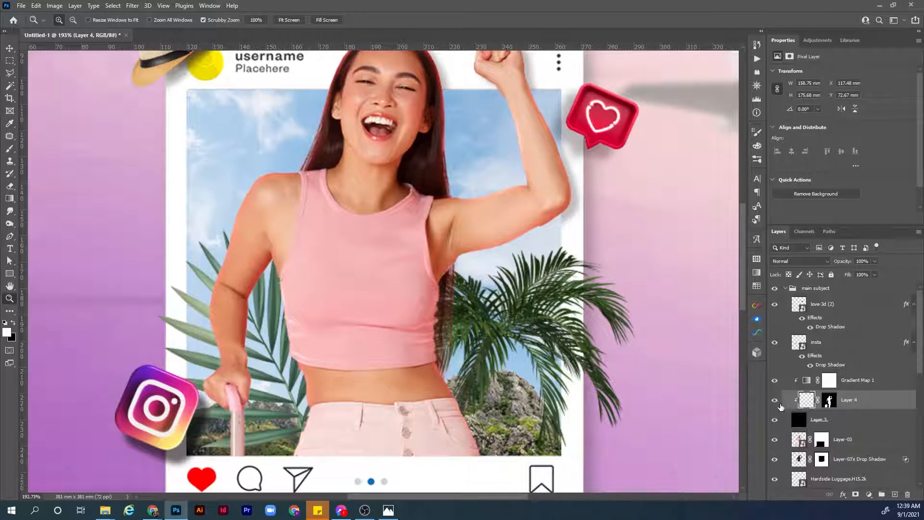
click(774, 400)
click(774, 401)
key(ctrl+0)
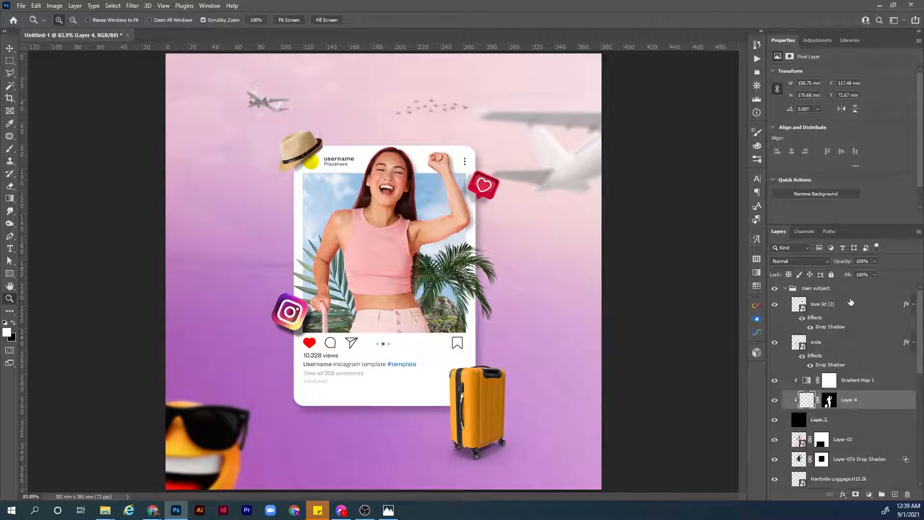
Add the white text TRAVEL in Goldplay Black It beside the card, on a new layer at the top of the main subject group.
click(890, 298)
click(859, 288)
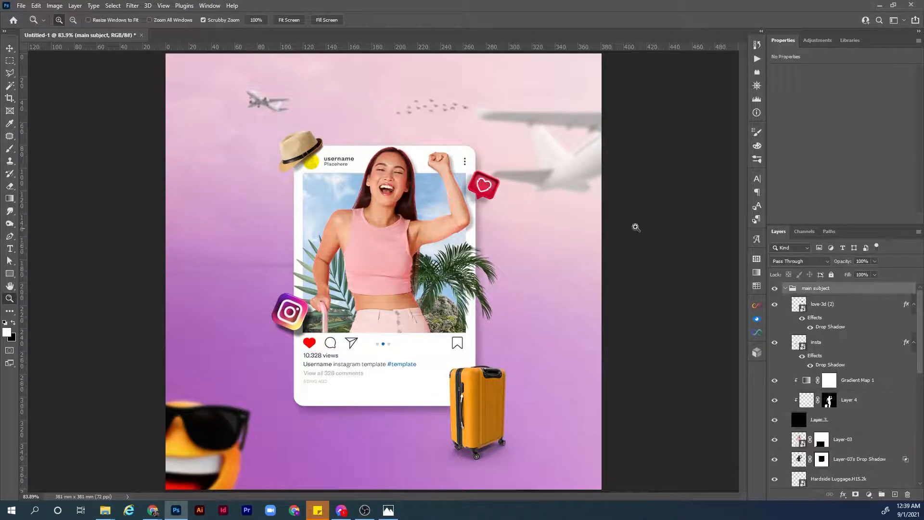
key(t)
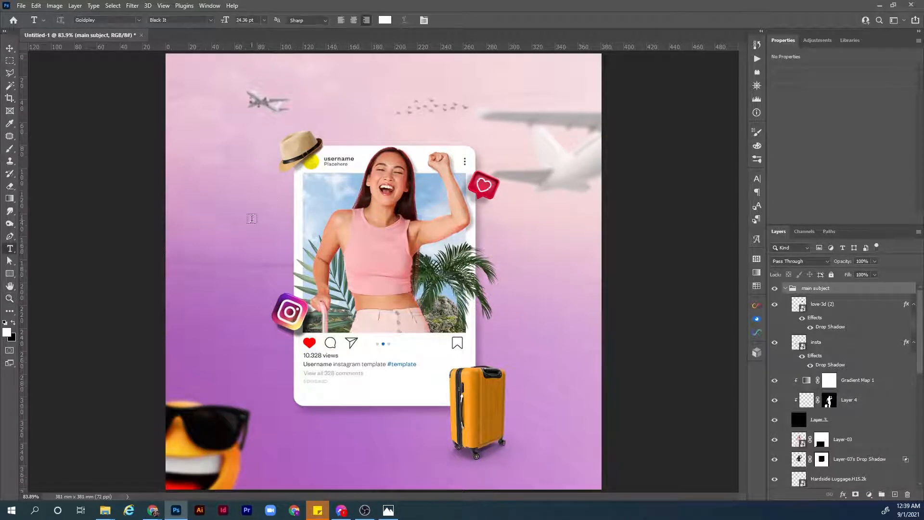
click(226, 243)
text(tr)
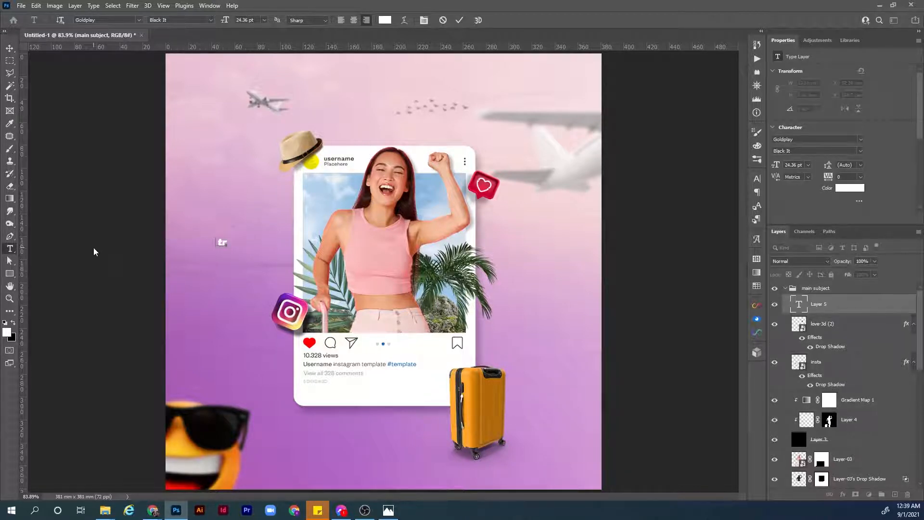
text(a)
key(ctrl+a)
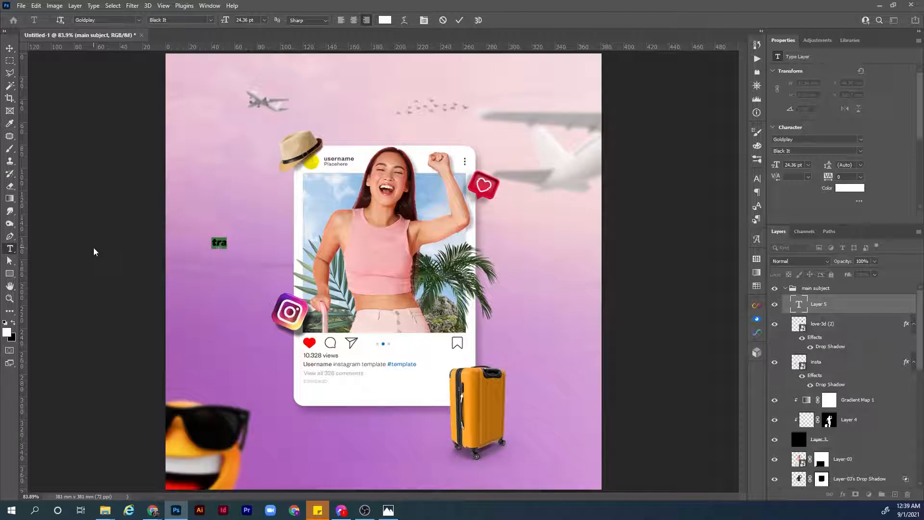
text(TRAVEL)
key(ctrl+a)
text(TRAVEL)
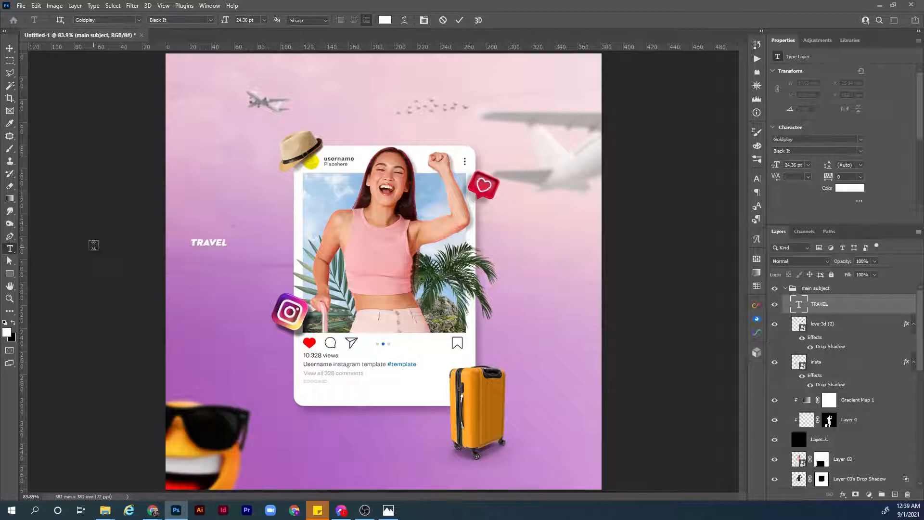
key(ctrl+Return)
Enlarge the TRAVEL text to about 247 pt and place it across the woman's torso and the card.
key(ctrl+t)
drag(228, 251, 557, 347)
drag(487, 300, 496, 276)
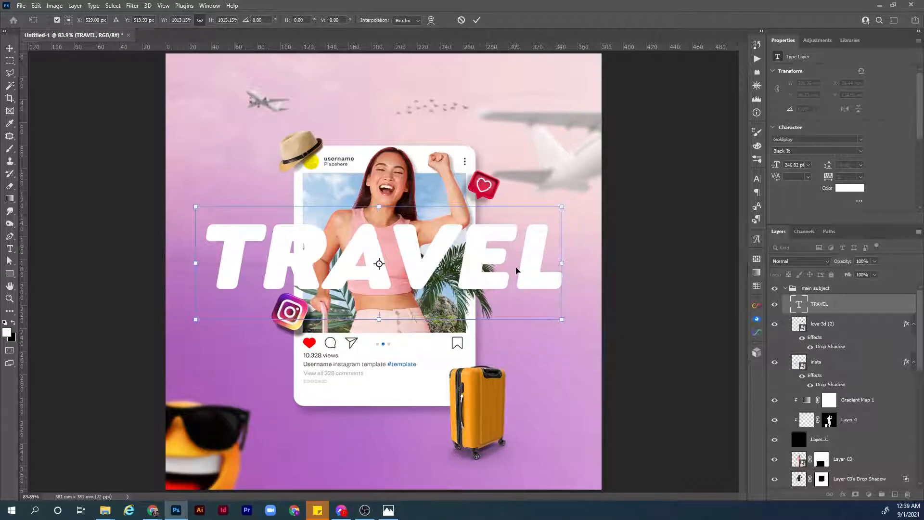
key(Return)
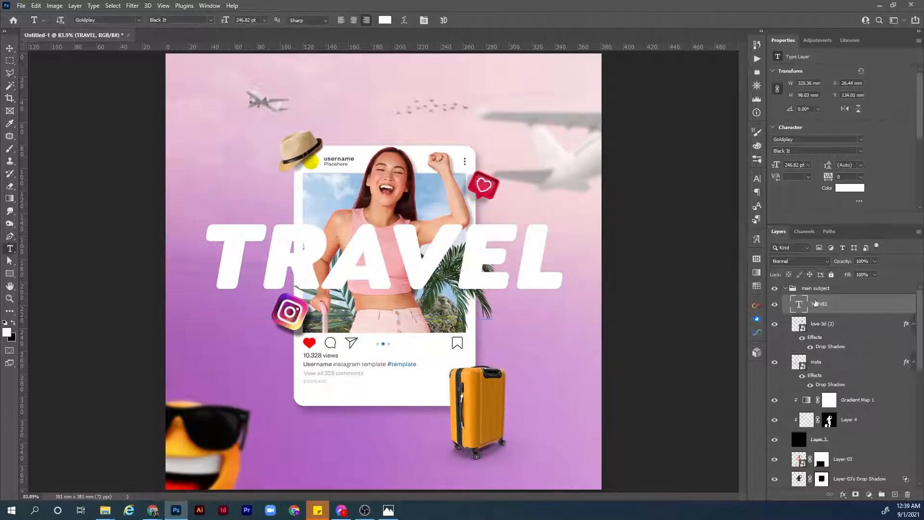
Set the TRAVEL text to Soft Light blending and move its layer behind the card, just above Layer 1.
click(818, 262)
click(801, 385)
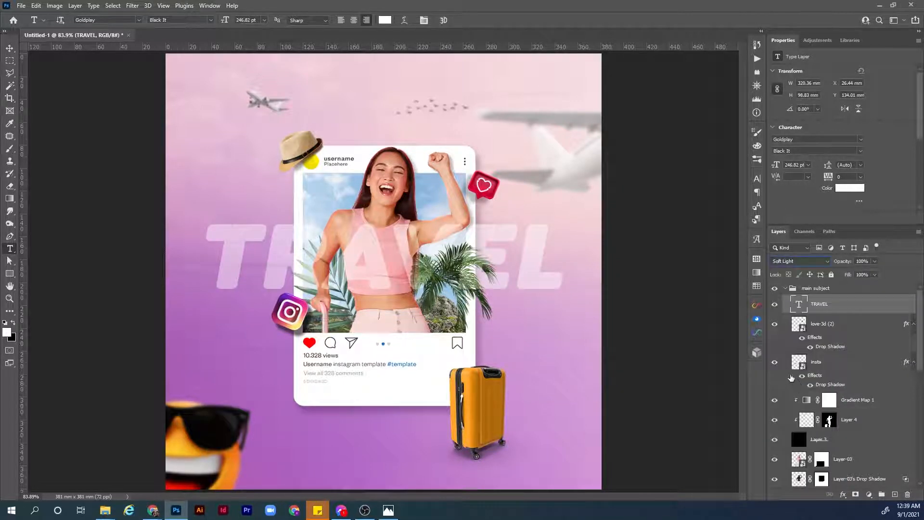
drag(842, 312, 828, 438)
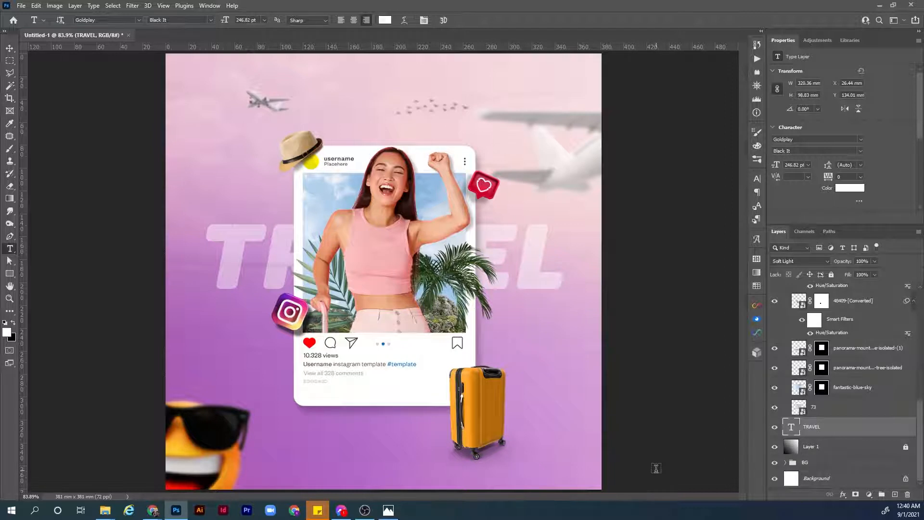
Duplicate the TRAVEL text to the top of the layer stack and give the copy a 2 px white outside stroke.
key(ctrl+j)
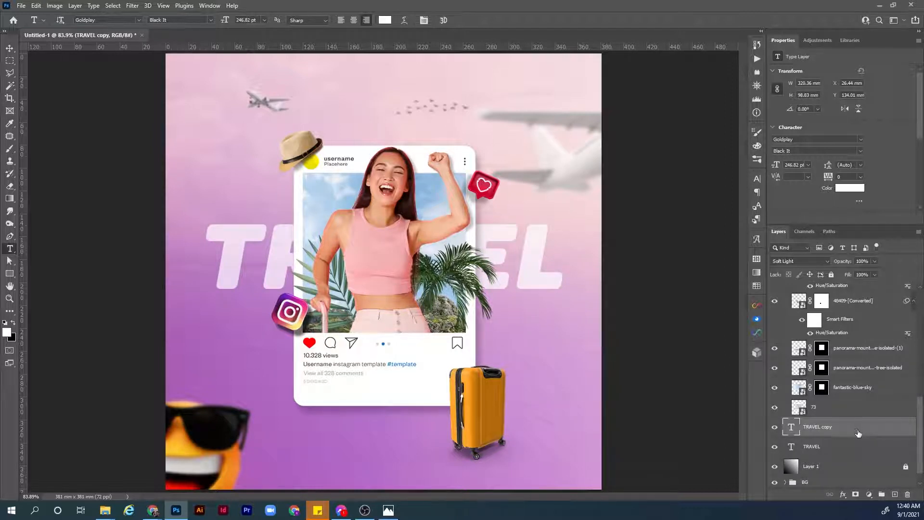
key(ctrl+shift+bracketright)
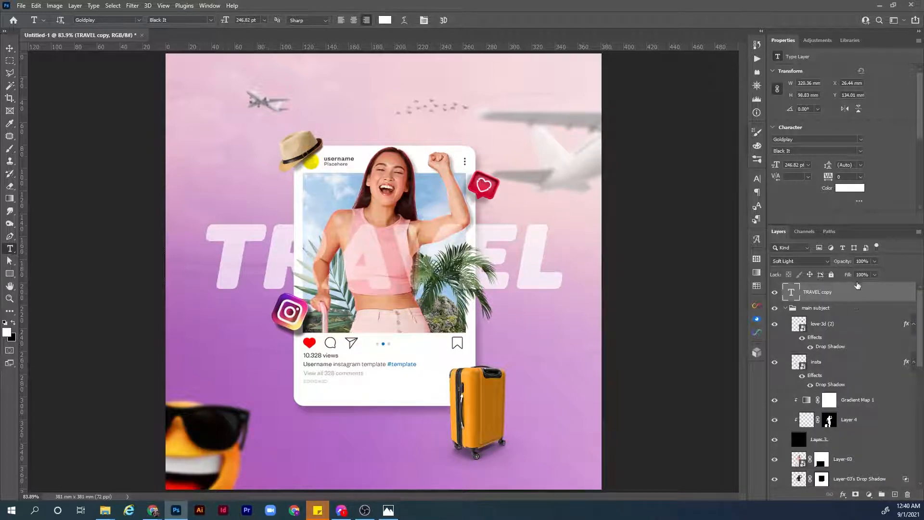
double_click(864, 295)
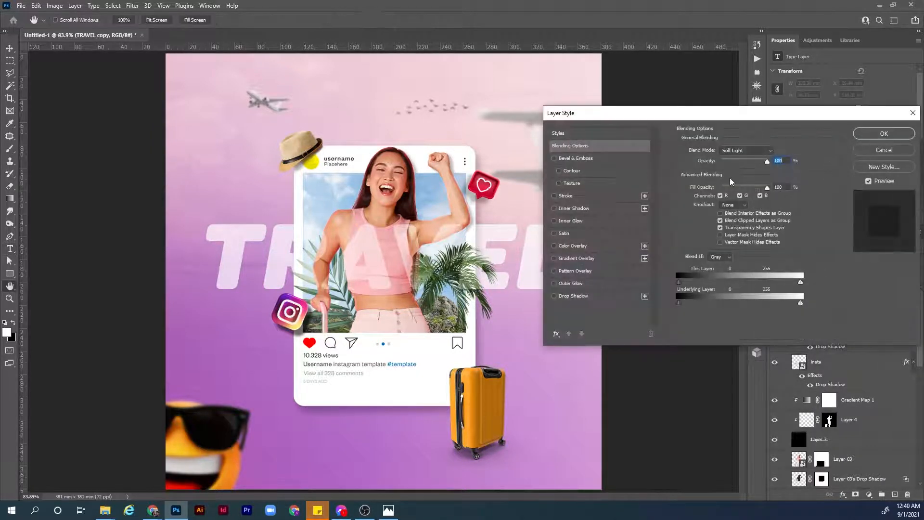
click(566, 196)
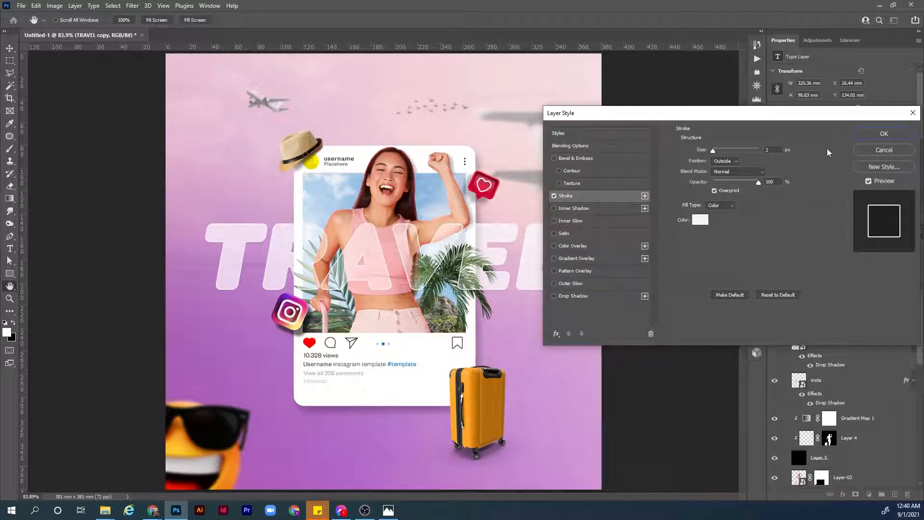
click(884, 138)
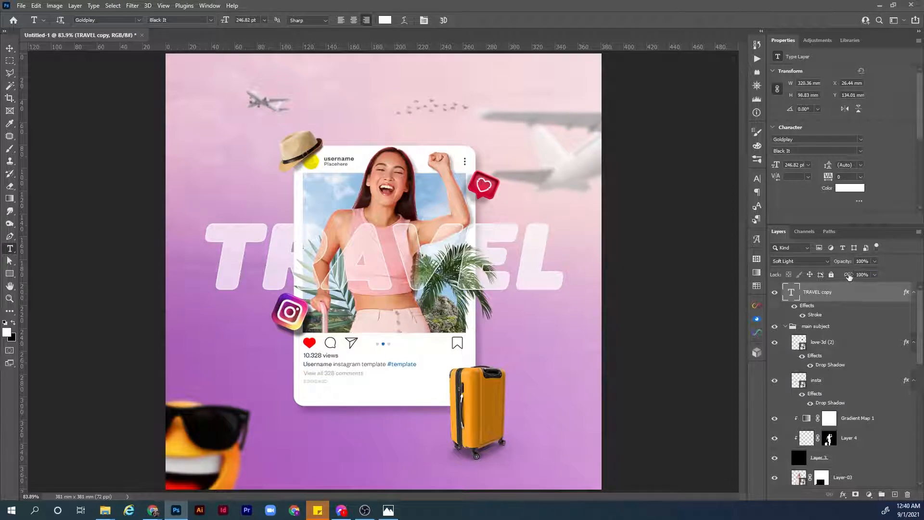
Reduce the TRAVEL copy's fill to 0% and convert the layer to a smart object.
drag(848, 276, 789, 278)
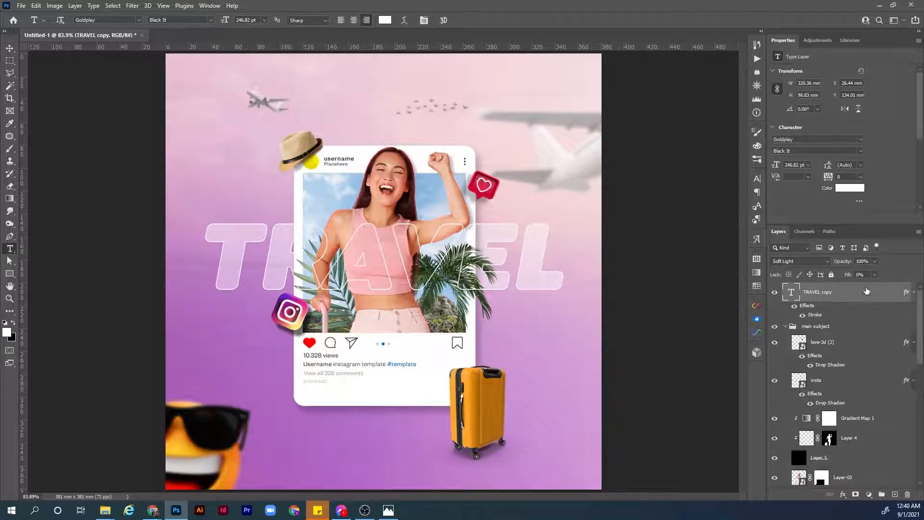
right_click(866, 291)
click(817, 185)
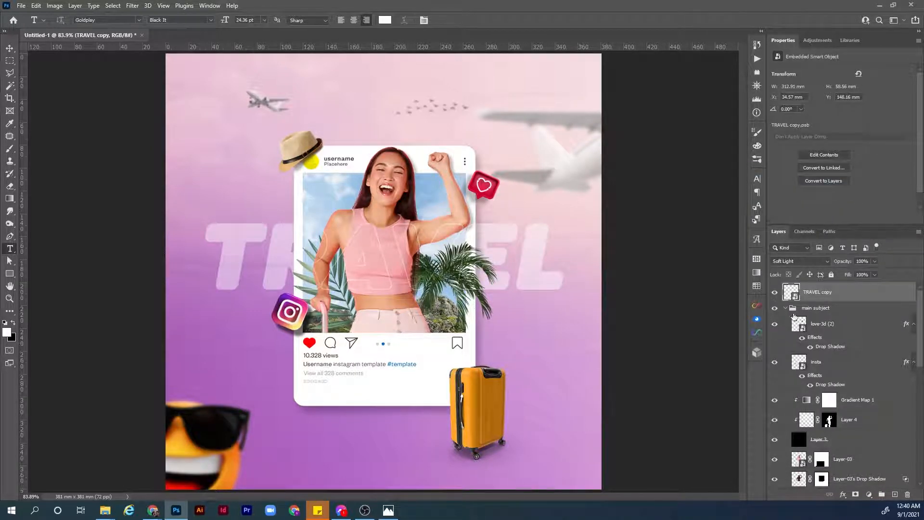
Compare the artwork with and without the TRAVEL copy's outline over the woman and card.
key(z)
drag(376, 235, 481, 282)
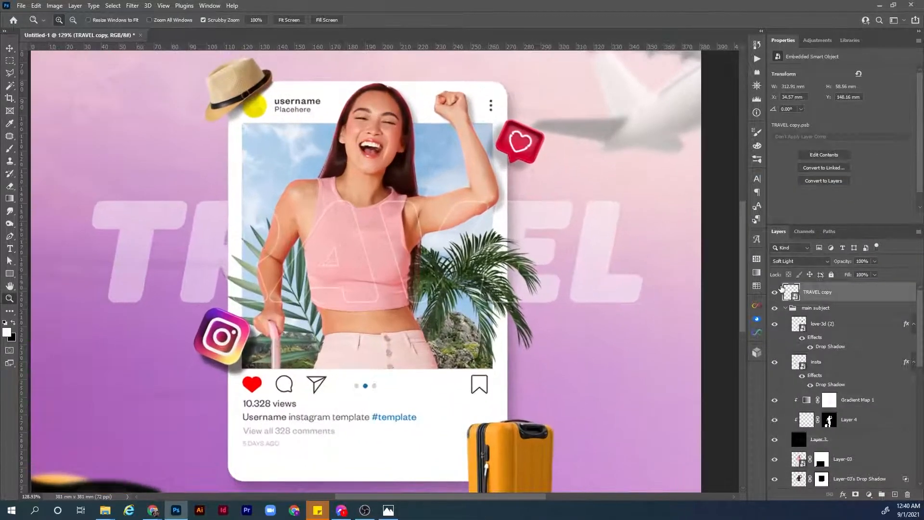
key(v)
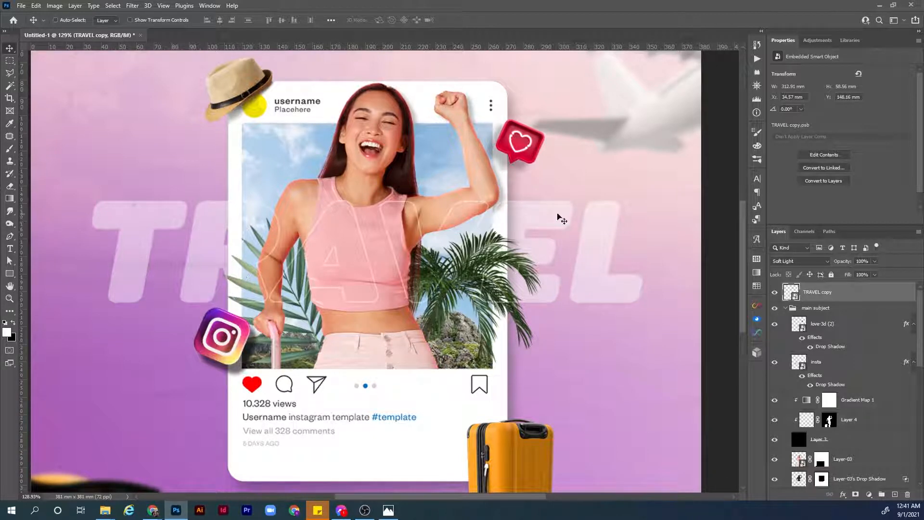
click(774, 292)
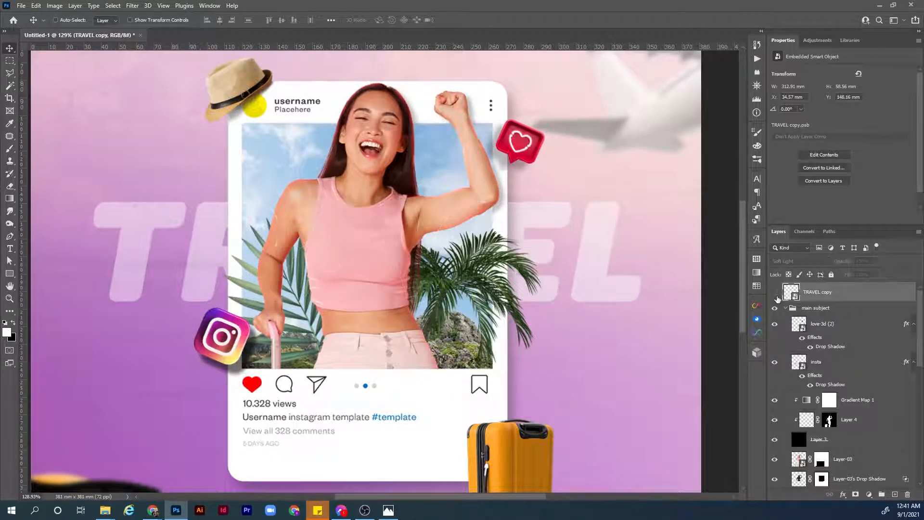
click(774, 292)
click(774, 293)
click(774, 292)
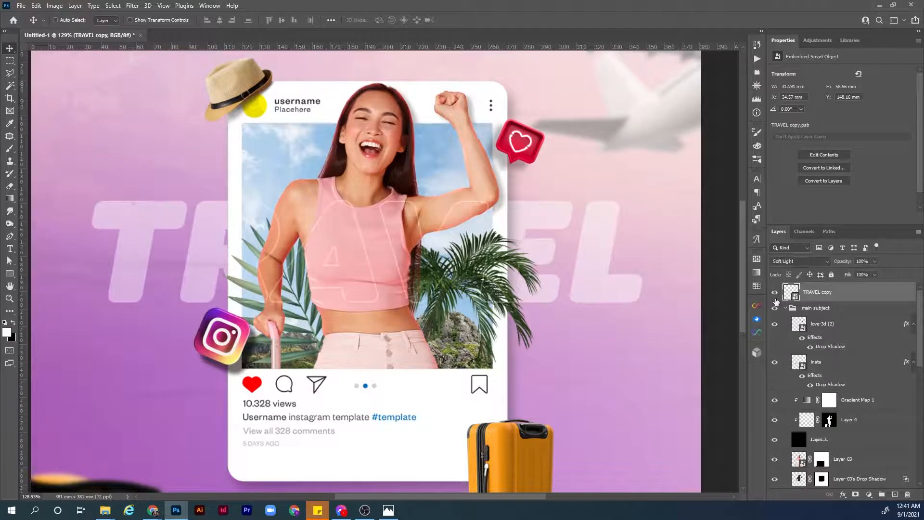
click(775, 295)
click(775, 294)
Add a layer mask to the TRAVEL copy and select a rectangle around the outlined letters, matching the card's width.
click(855, 495)
key(z)
drag(387, 220, 410, 220)
key(m)
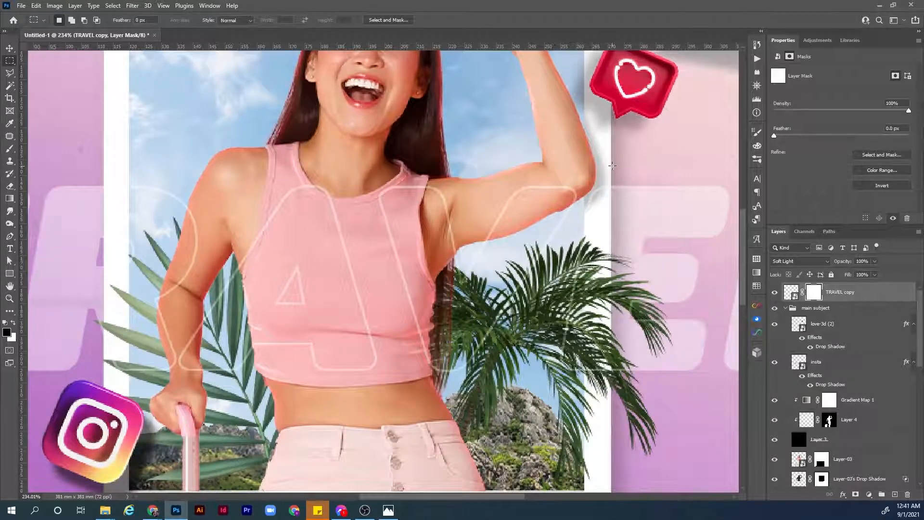
drag(613, 166, 104, 388)
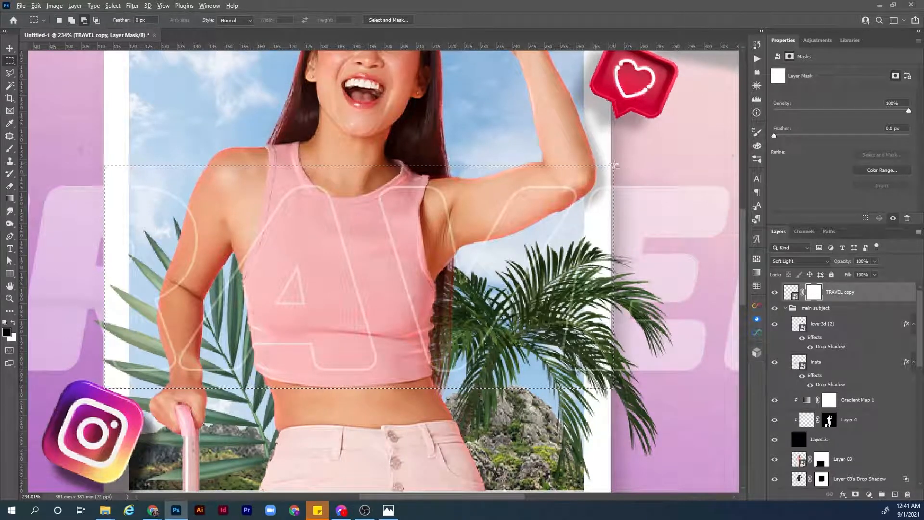
drag(612, 163, 637, 394)
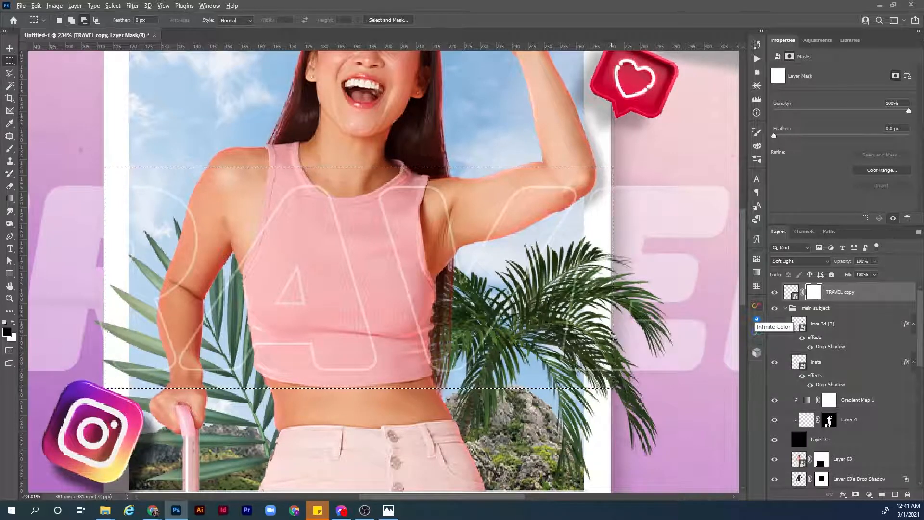
Fill the selection with black on the TRAVEL copy's mask, deselect, and invert the mask to limit the outline to the card area.
key(alt+BackSpace)
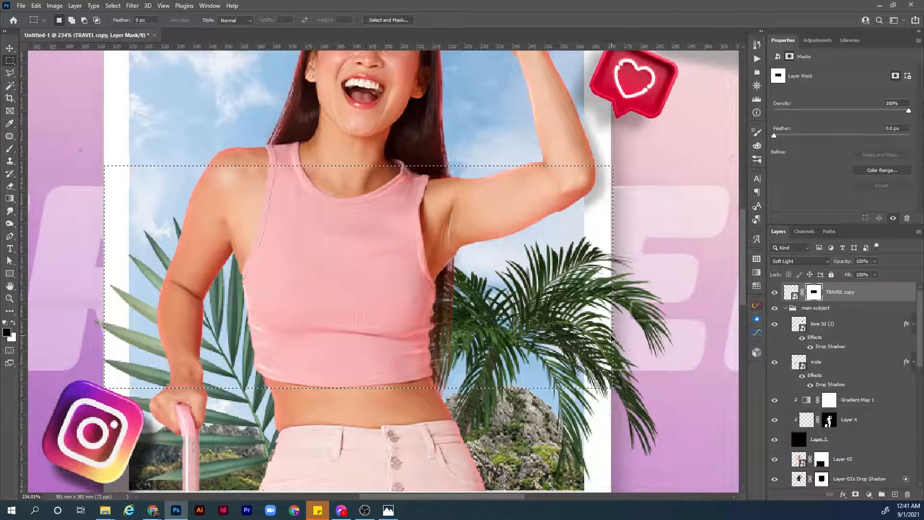
key(ctrl+d)
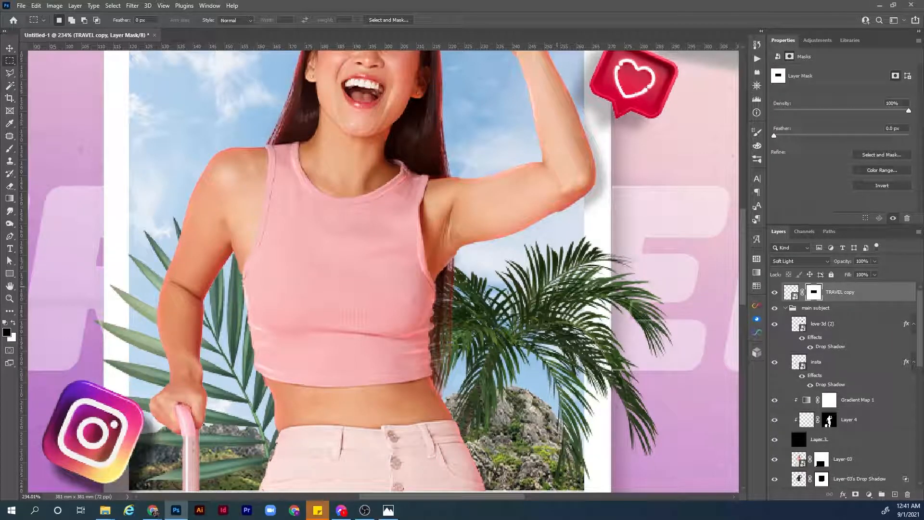
key(ctrl+i)
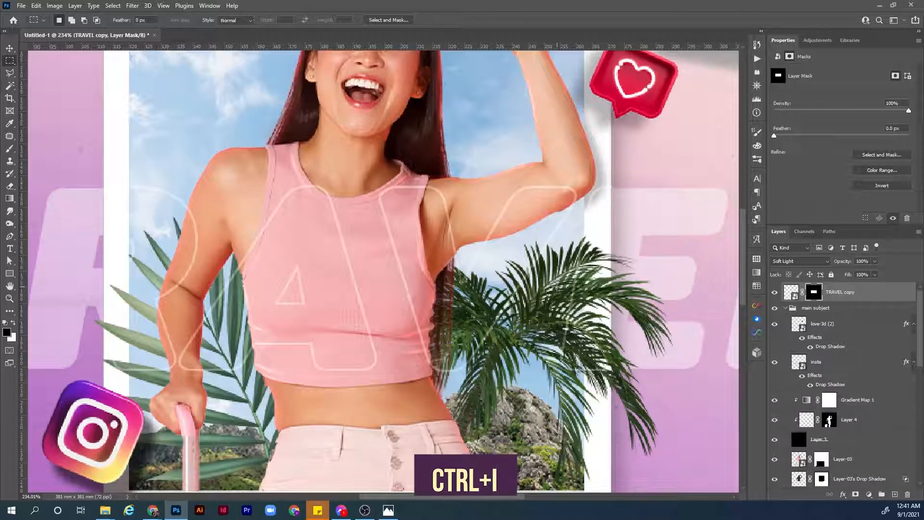
key(ctrl+0)
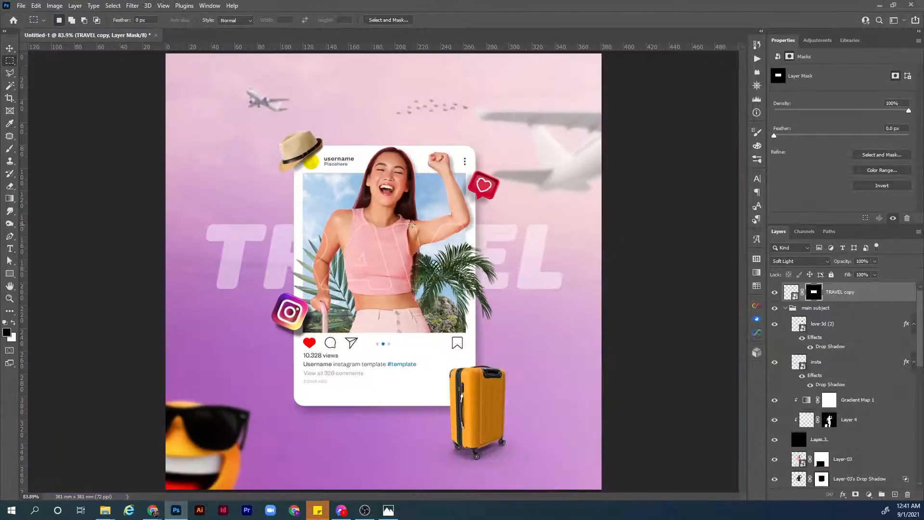
key(z)
drag(393, 242, 411, 243)
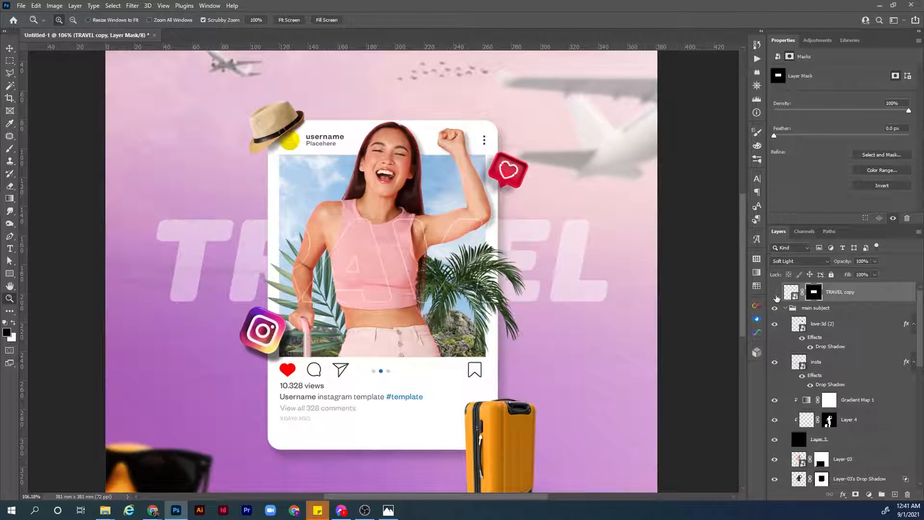
click(774, 292)
Add a white stroke to the TRAVEL copy layer with a size of 1 px and the position set to Inside.
click(894, 300)
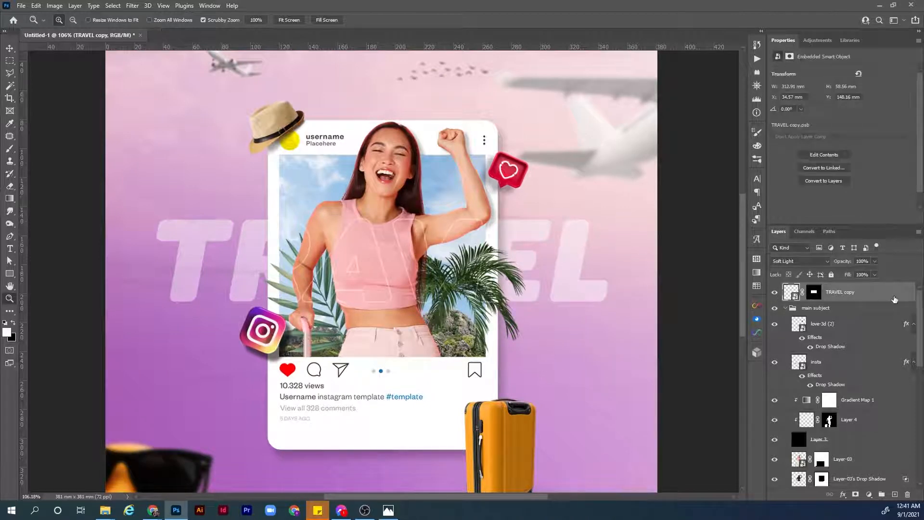
double_click(894, 299)
click(555, 196)
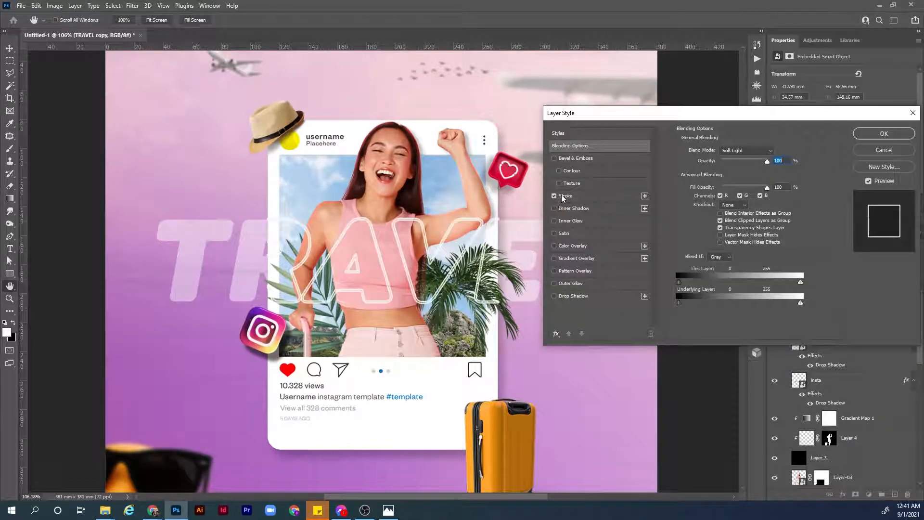
click(600, 197)
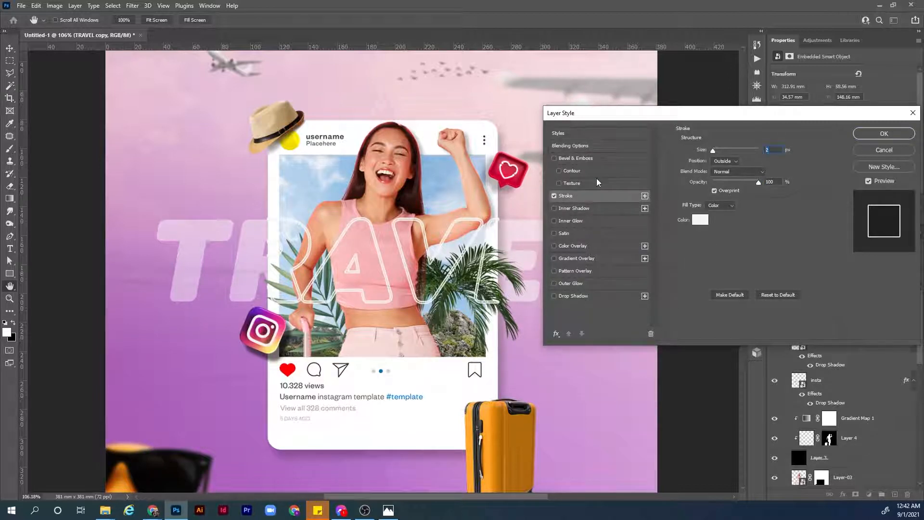
text(1)
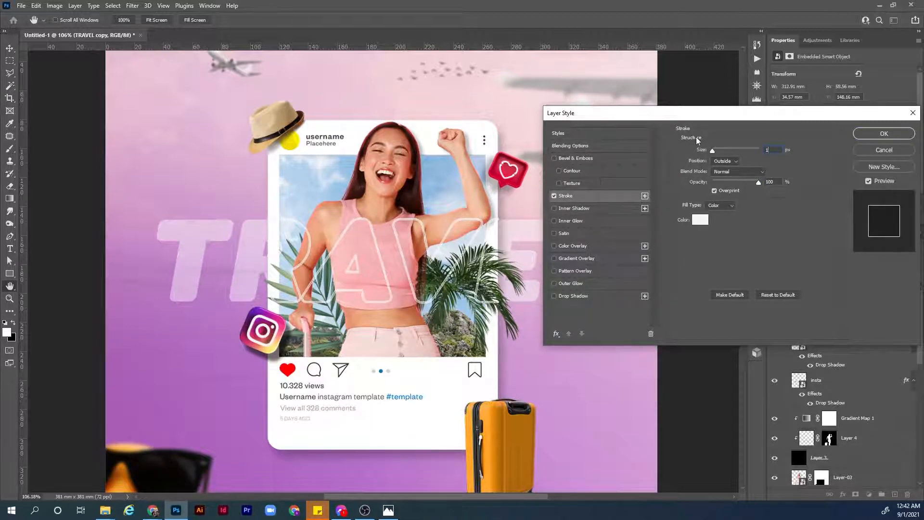
click(730, 165)
click(732, 180)
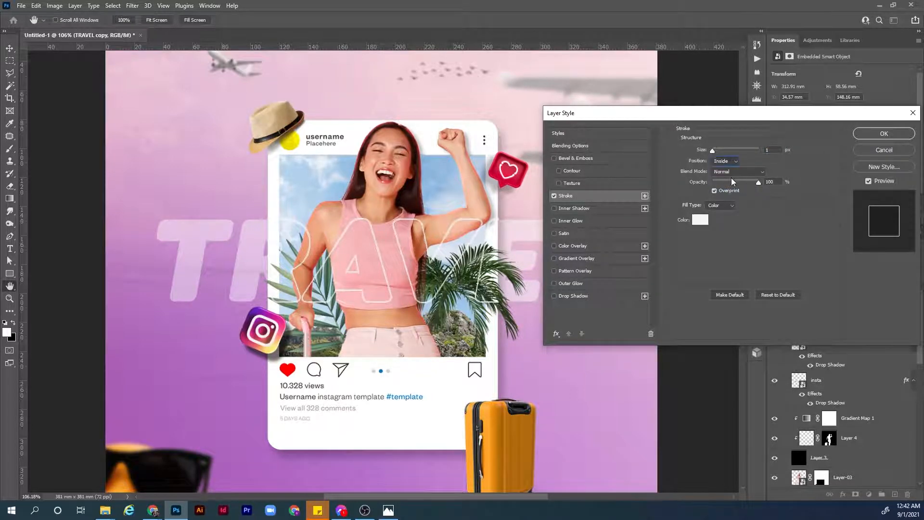
drag(839, 117, 780, 126)
click(823, 143)
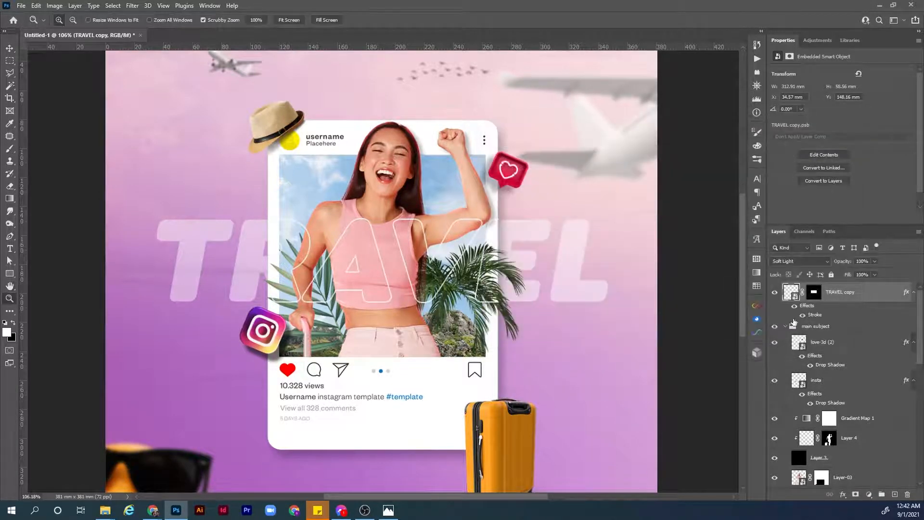
Compare the TRAVEL copy's outline with and without its layer effects.
click(794, 307)
click(794, 307)
click(794, 307)
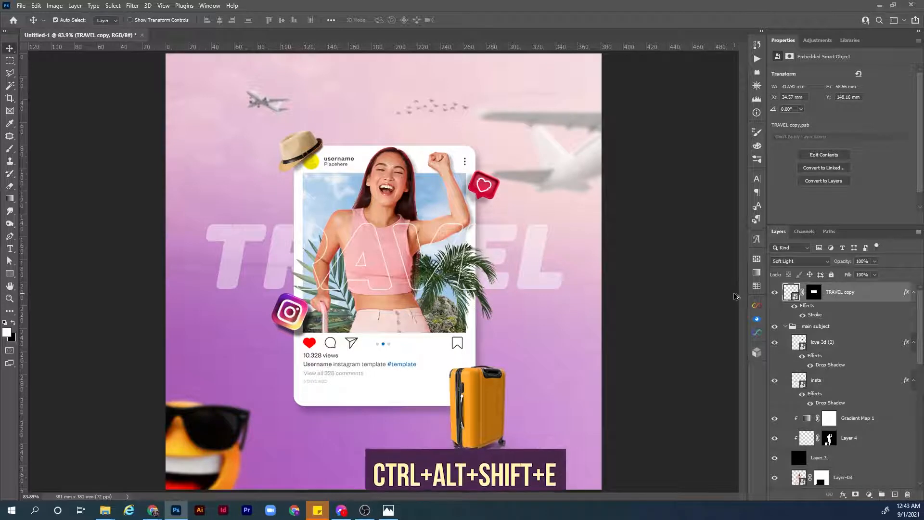
Stamp all visible layers into a new layer on top and convert it to a smart object.
key(ctrl+alt+shift+e)
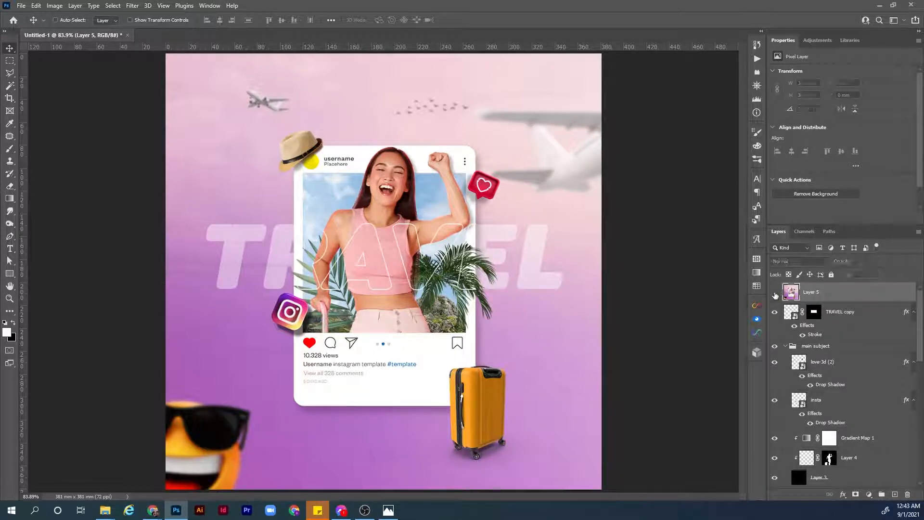
right_click(870, 296)
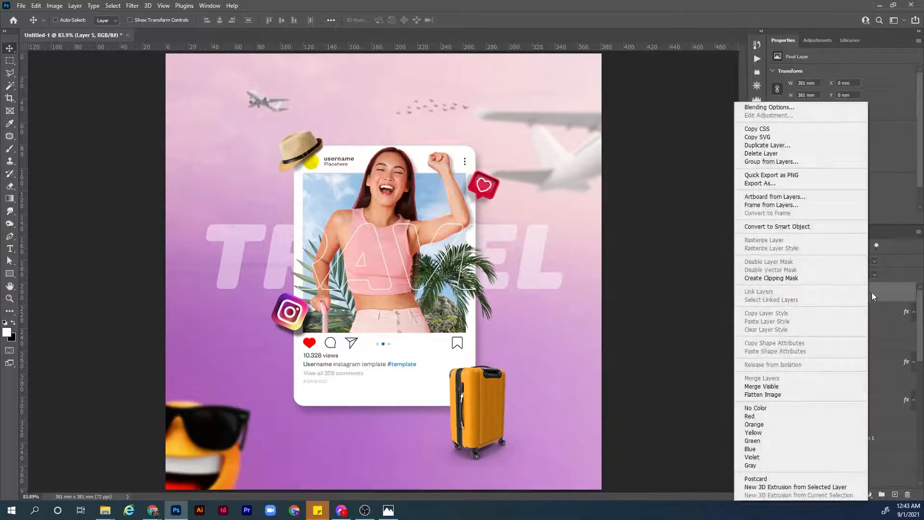
click(829, 228)
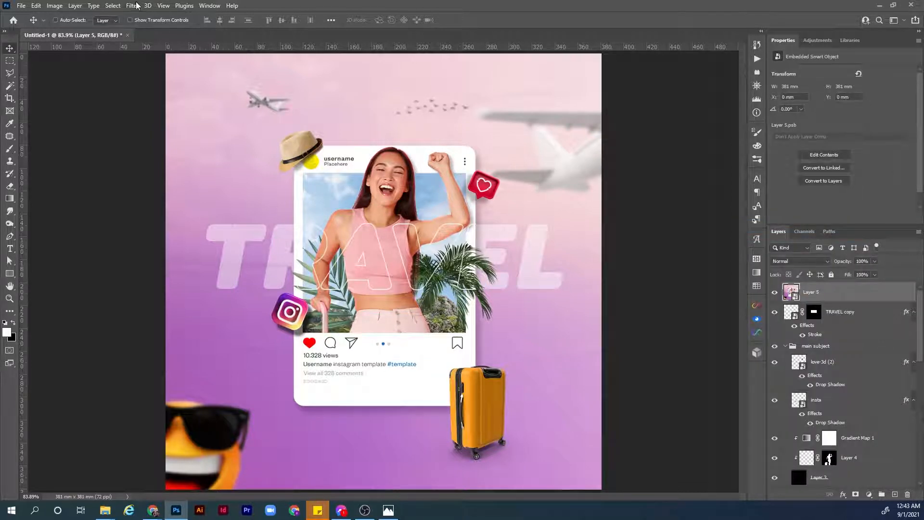
Start the Camera Raw Filter on the stamped layer and set Contrast +14, Highlights +8, Shadows -8, Whites +40 and Blacks -16.
click(133, 7)
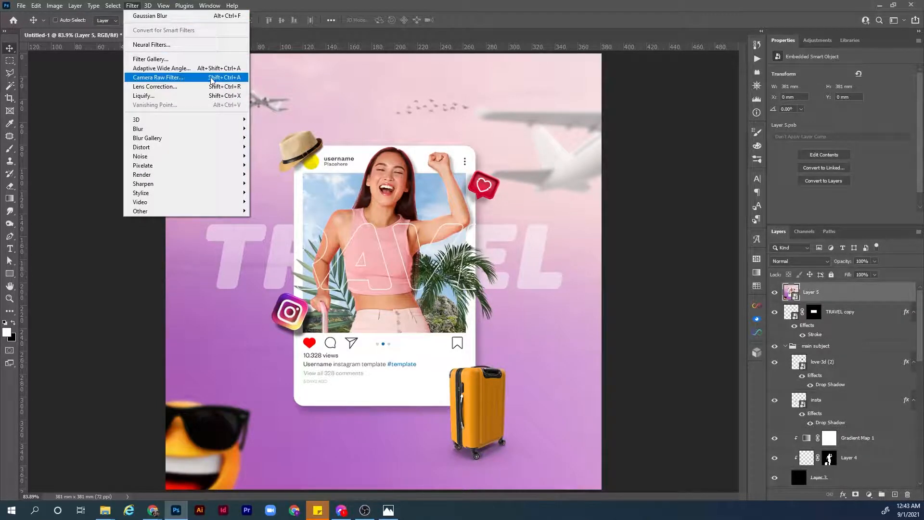
click(236, 80)
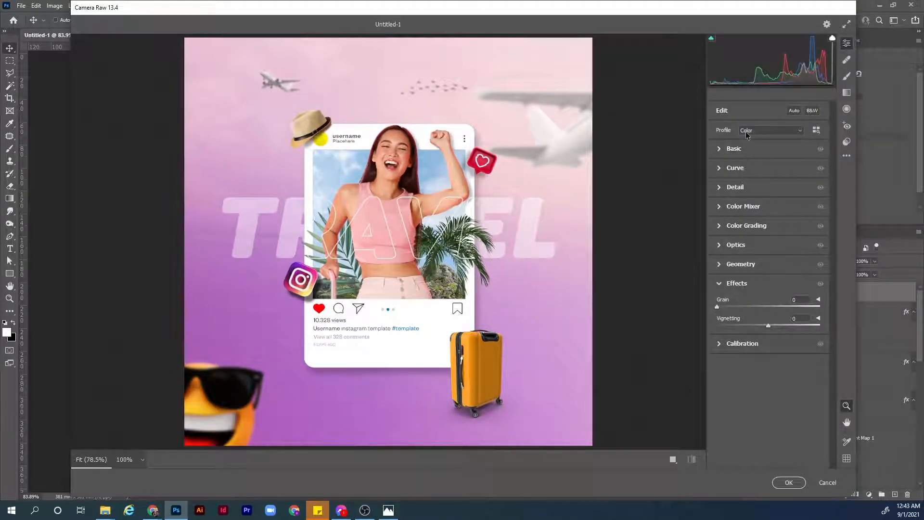
click(721, 149)
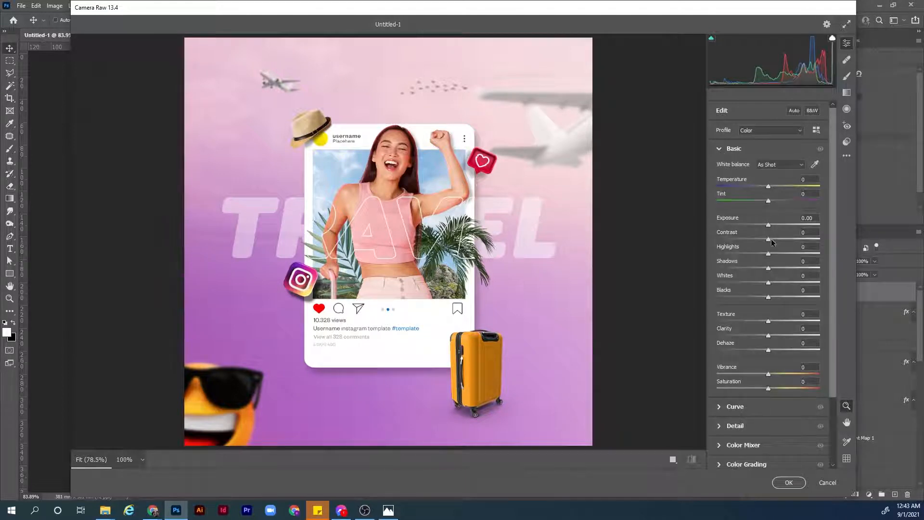
drag(769, 242, 773, 242)
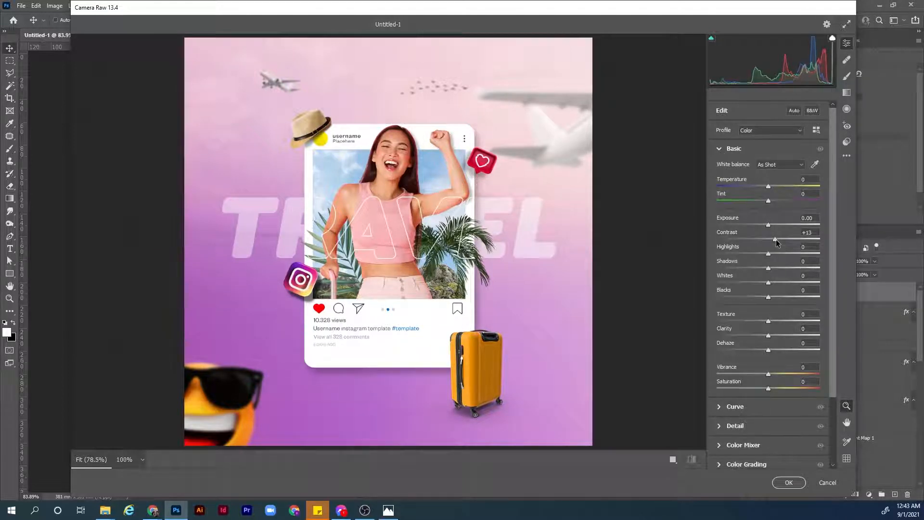
drag(769, 301, 771, 255)
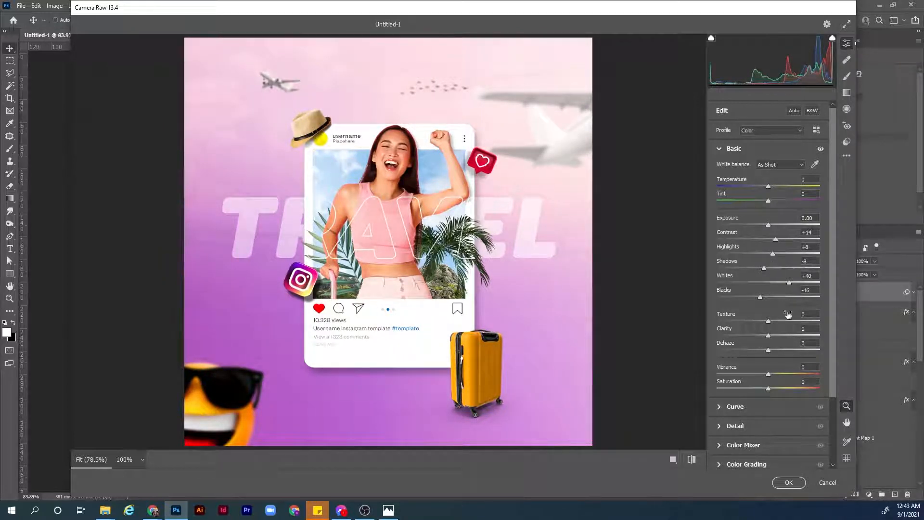
Set Texture to +10, Clarity to +10, Dehaze to -5, Vibrance to +10 and Saturation to -5 in Camera Raw.
click(804, 313)
text(10)
key(Tab)
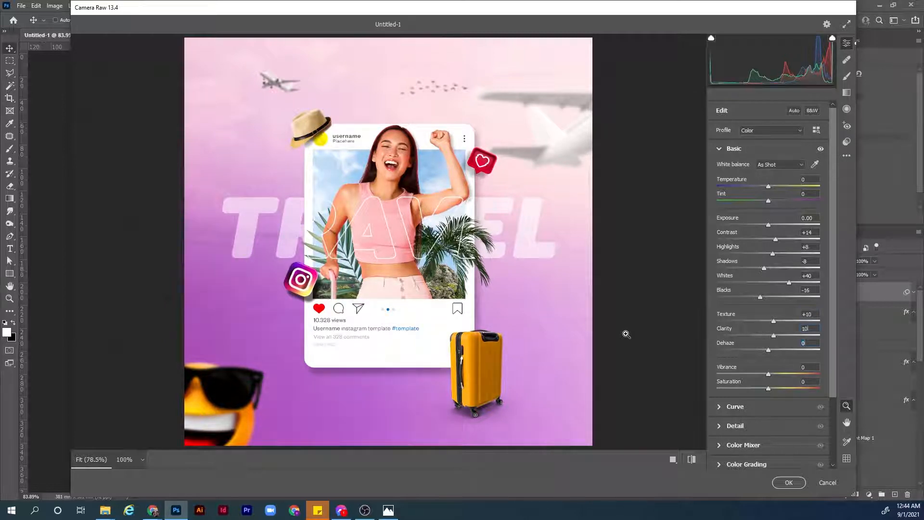
text(-5)
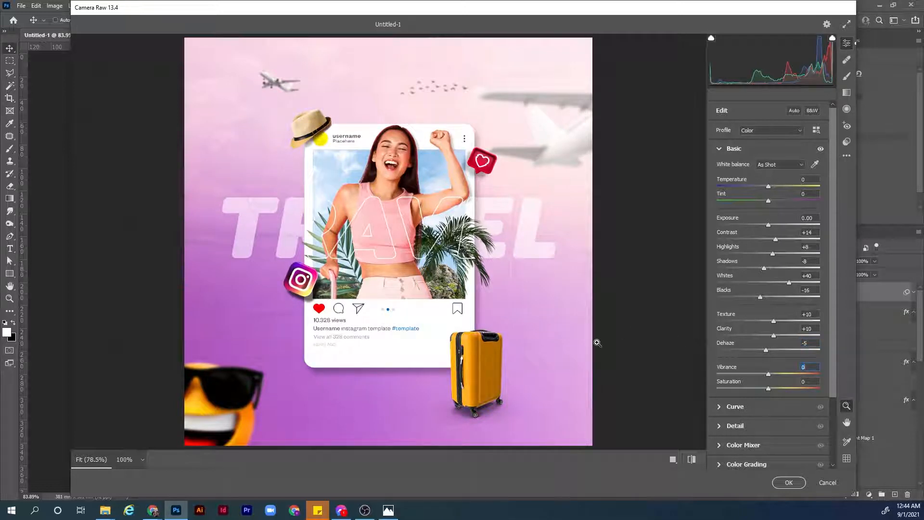
text(10)
text(-5)
Set the Camera Raw detail values to Sharpening 70 and Noise Reduction 10.
scroll(834, 332, down, 2)
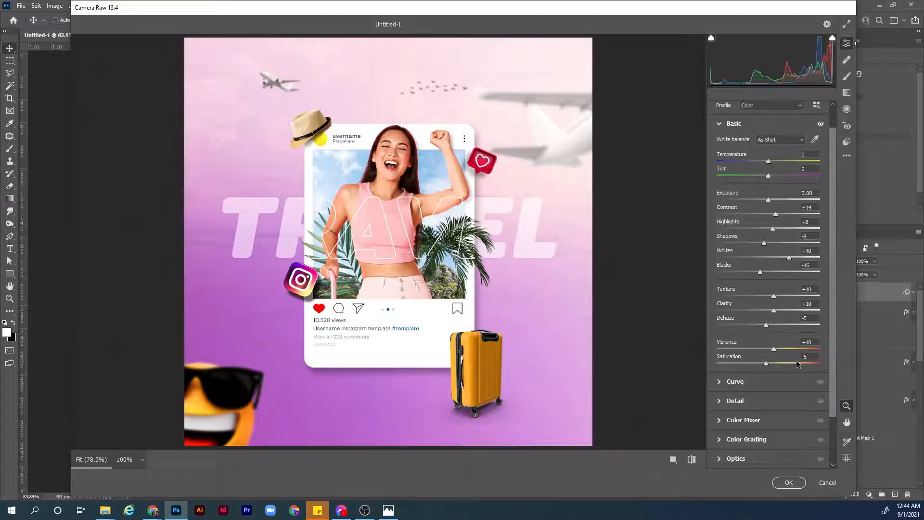
scroll(832, 363, down, 1)
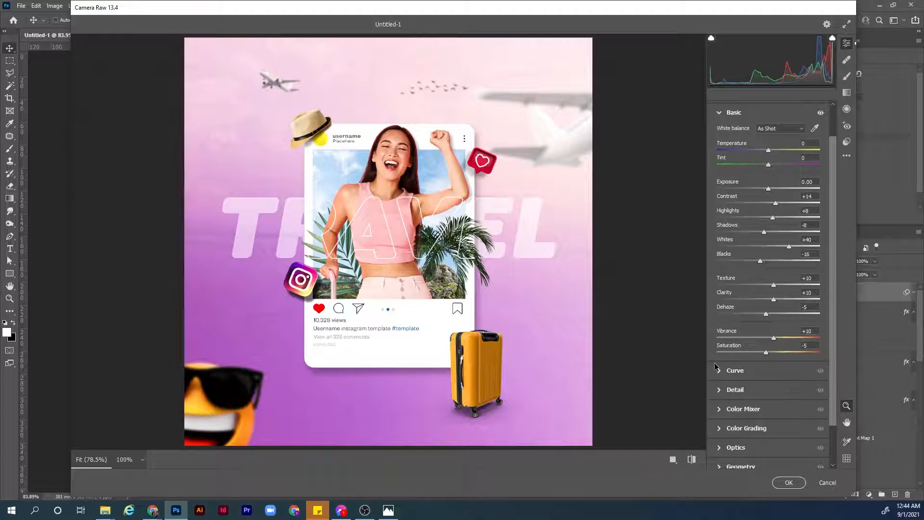
click(720, 391)
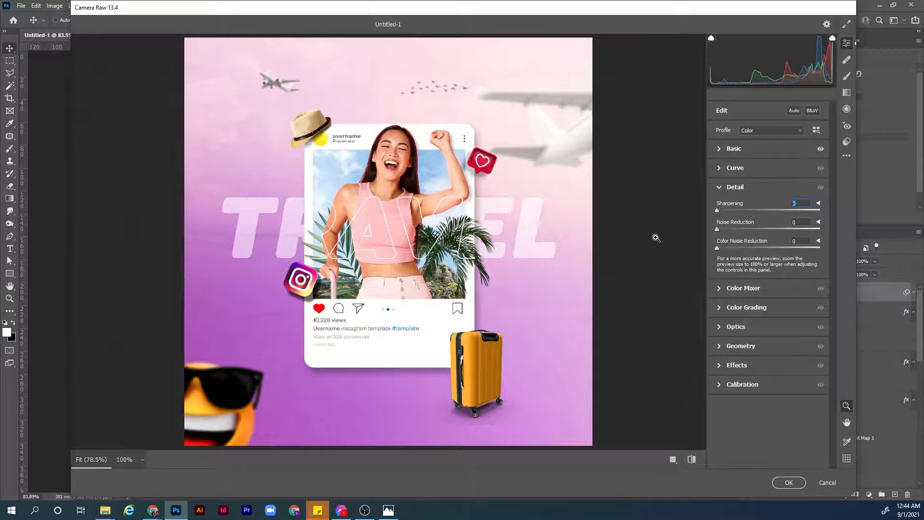
text(70)
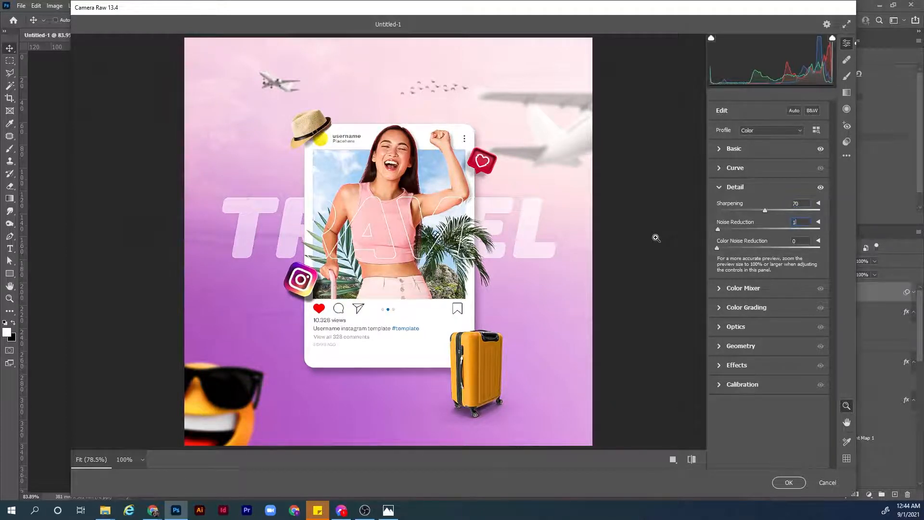
text(0)
Darken the image edges by setting the Optics vignette to -50.
click(721, 328)
click(795, 279)
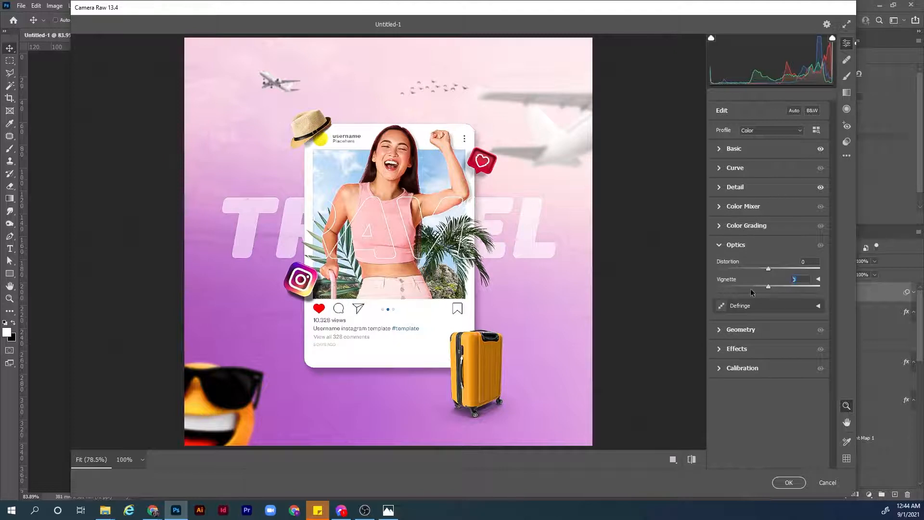
text(-15)
key(Return)
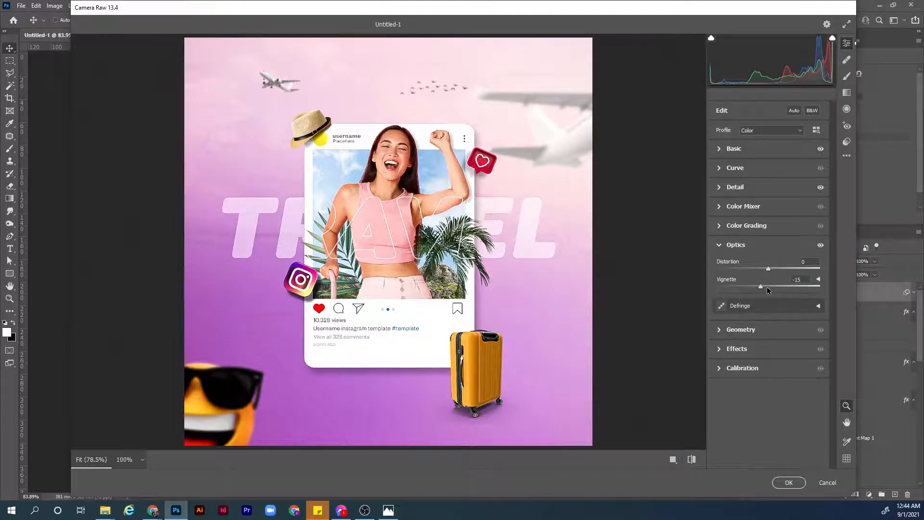
drag(759, 287, 739, 288)
drag(802, 279, 599, 314)
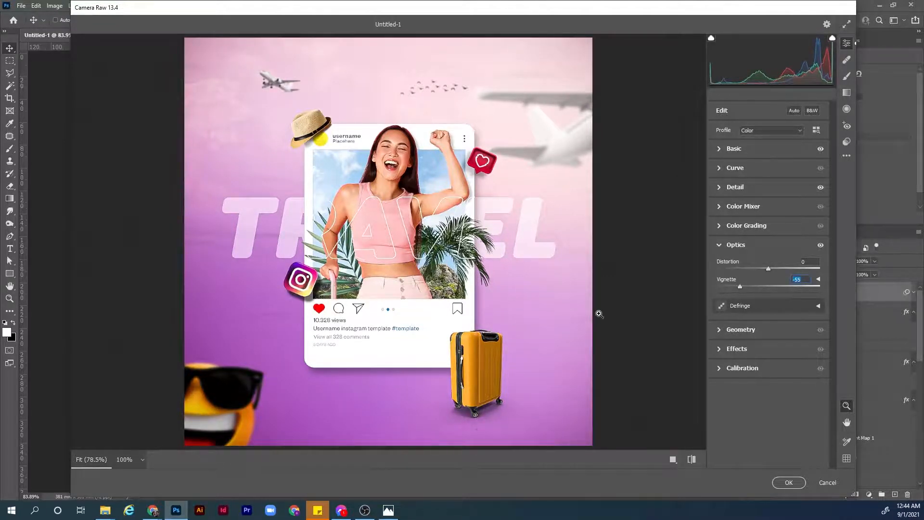
text(-50)
Set the Grain effect to 5 and apply the Camera Raw adjustments to the stamped layer.
click(720, 330)
click(721, 341)
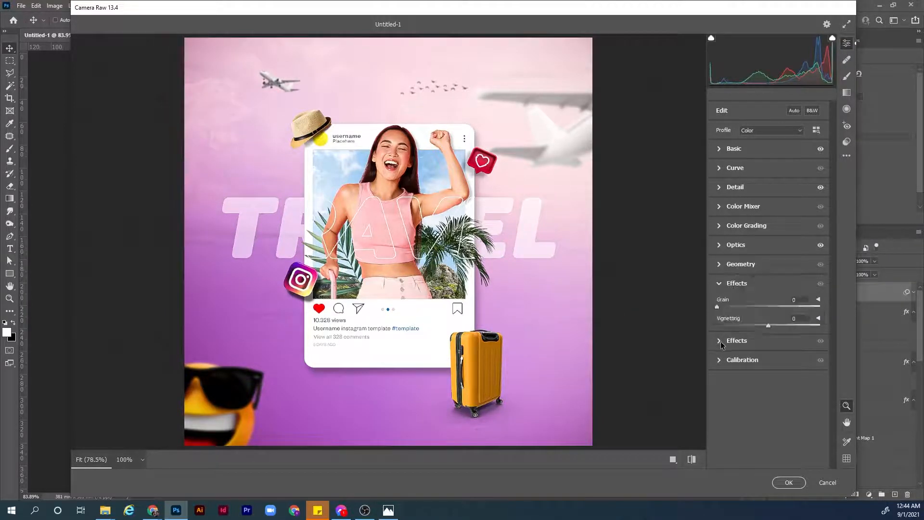
click(799, 299)
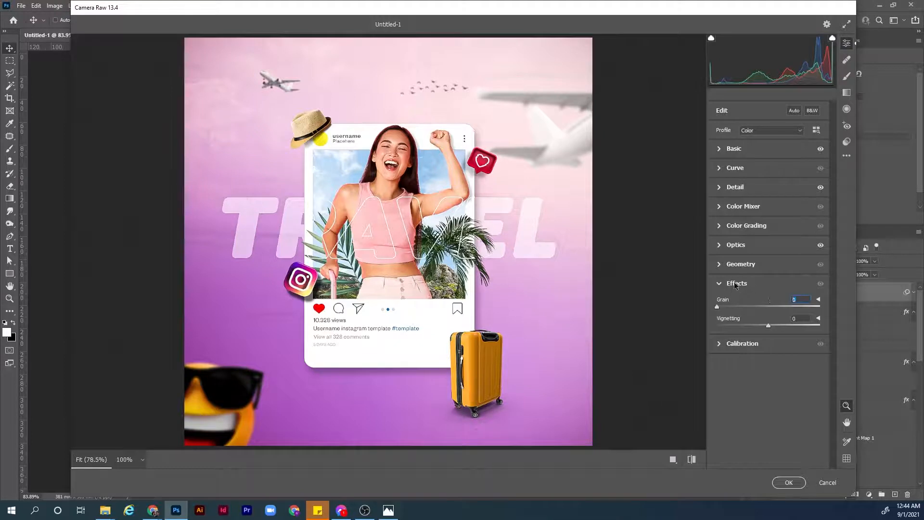
text(5)
click(789, 482)
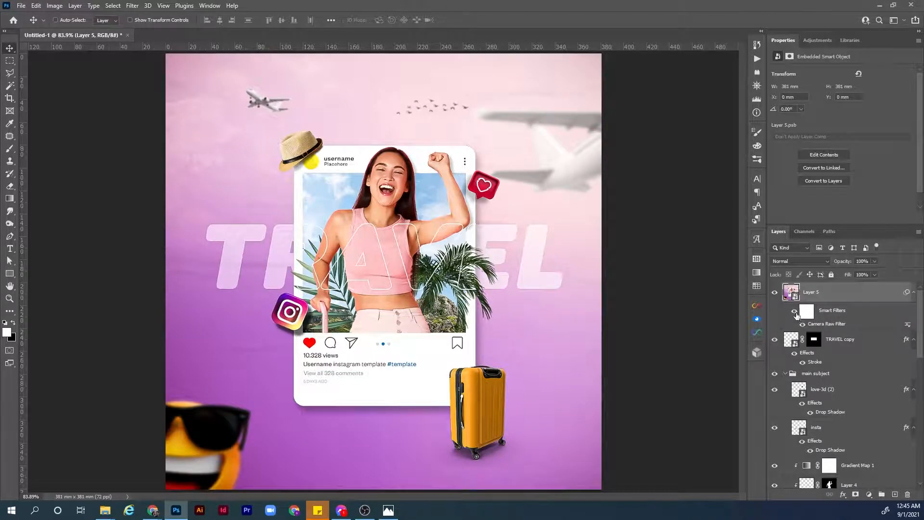
Compare the artwork with and without the Camera Raw filter, and lower the stamped layer's opacity to 54%.
click(794, 311)
click(794, 311)
drag(847, 263, 840, 263)
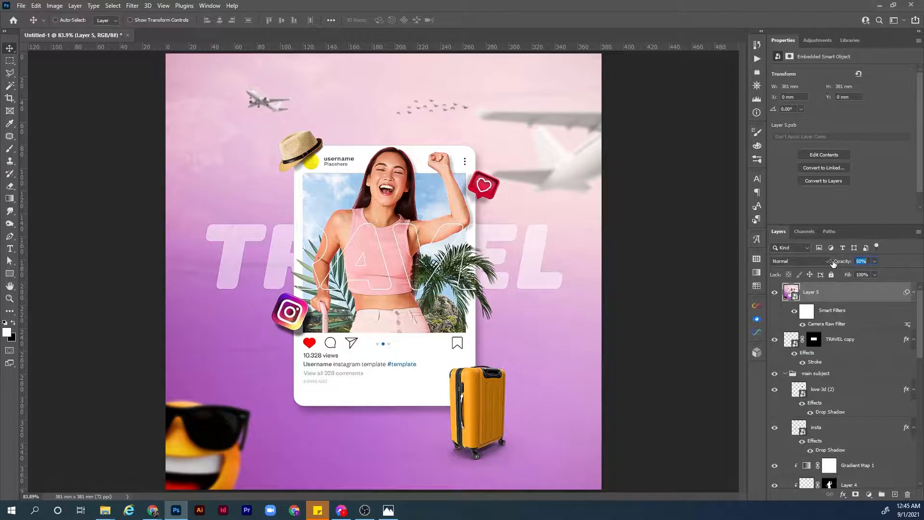
drag(833, 264, 833, 264)
Compare the artwork with and without the smart filter at the reduced layer opacity.
click(795, 311)
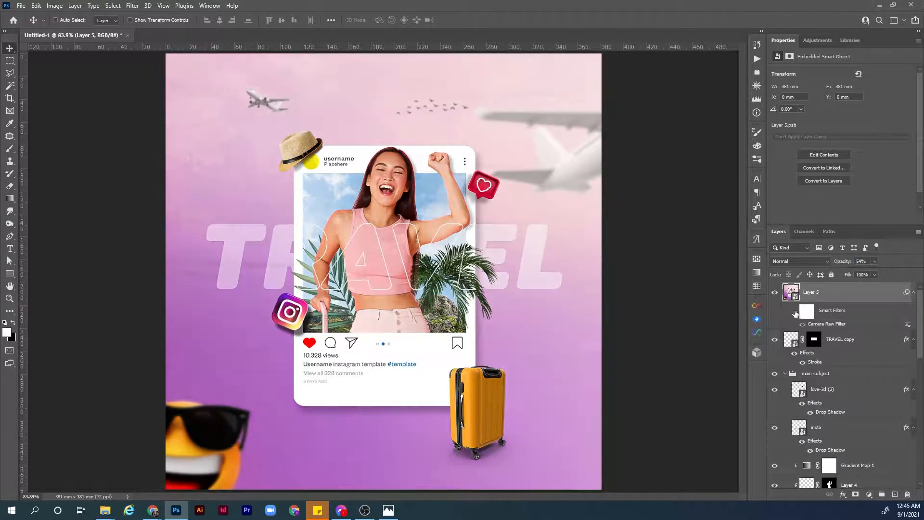
click(795, 313)
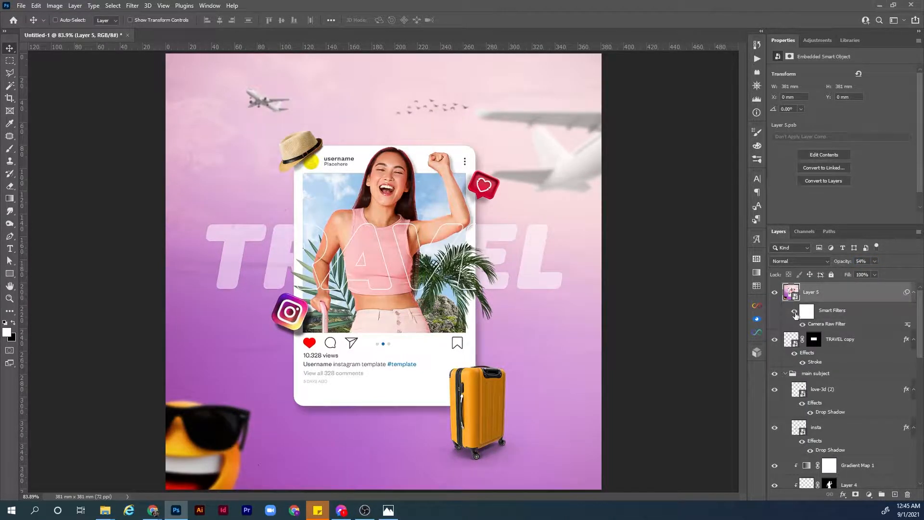
click(795, 312)
click(795, 312)
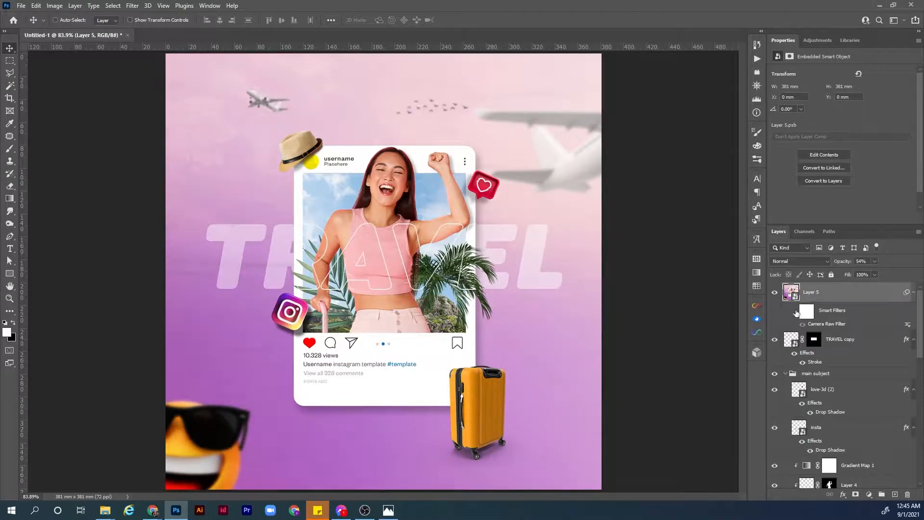